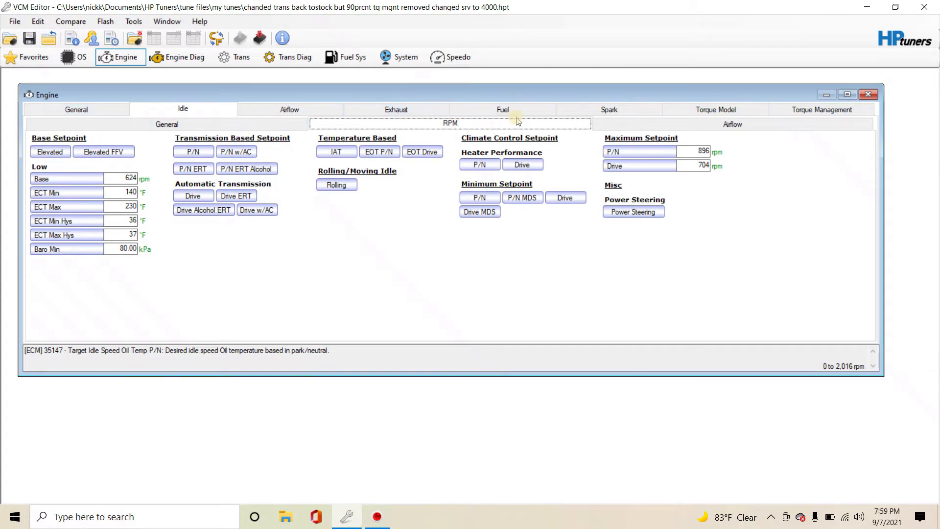
# Browse the engine's spark advance settings and open the base part throttle spark table.
pyautogui.click(607, 109)
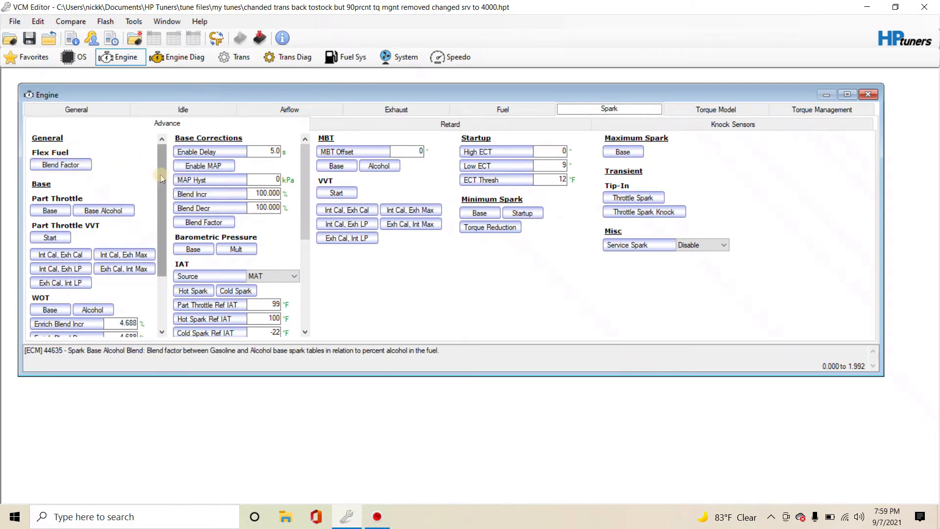
pyautogui.moveTo(164, 177)
pyautogui.mouseDown()
pyautogui.moveTo(165, 247)
pyautogui.moveTo(164, 179)
pyautogui.mouseUp()
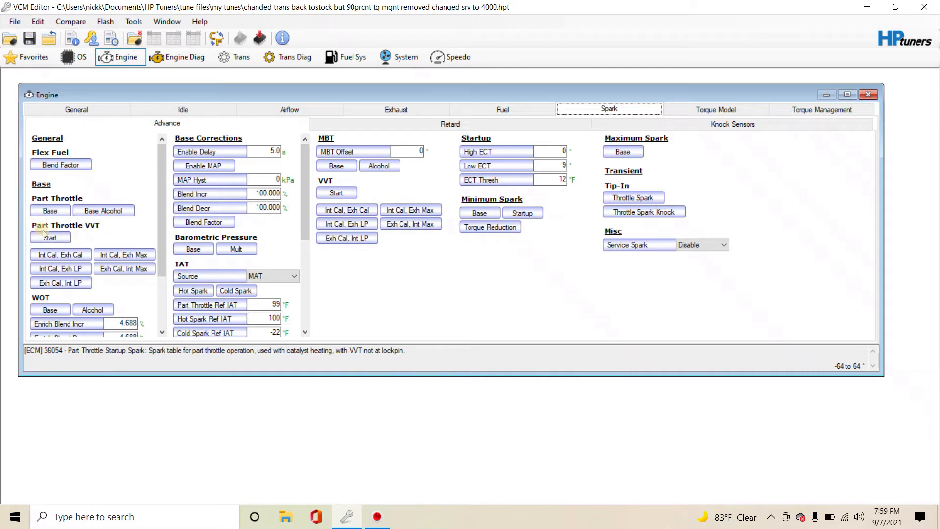
pyautogui.moveTo(162, 196); pyautogui.dragTo(164, 262)
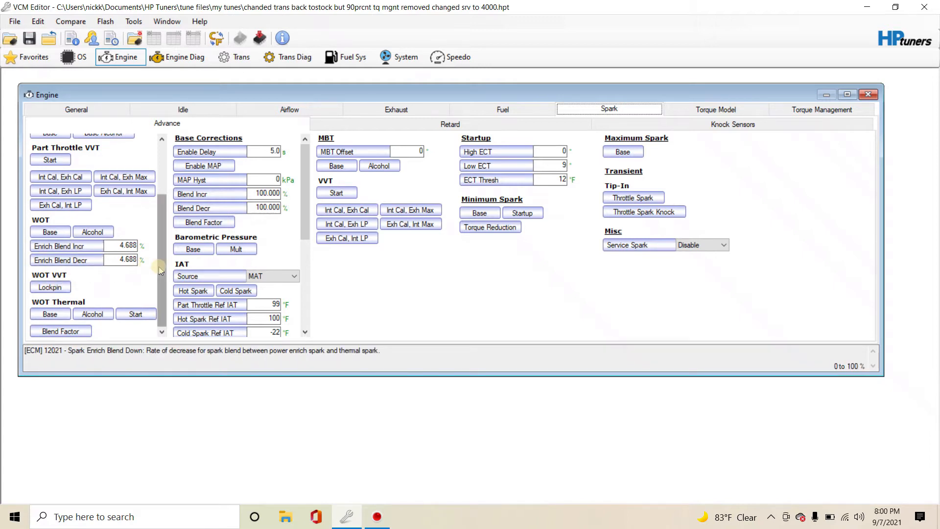
pyautogui.moveTo(160, 269); pyautogui.dragTo(160, 217)
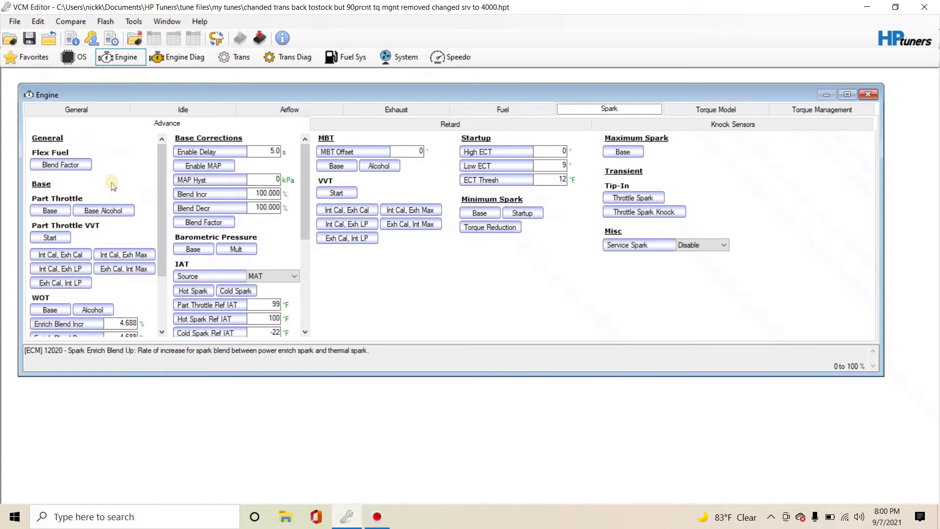
pyautogui.click(49, 210)
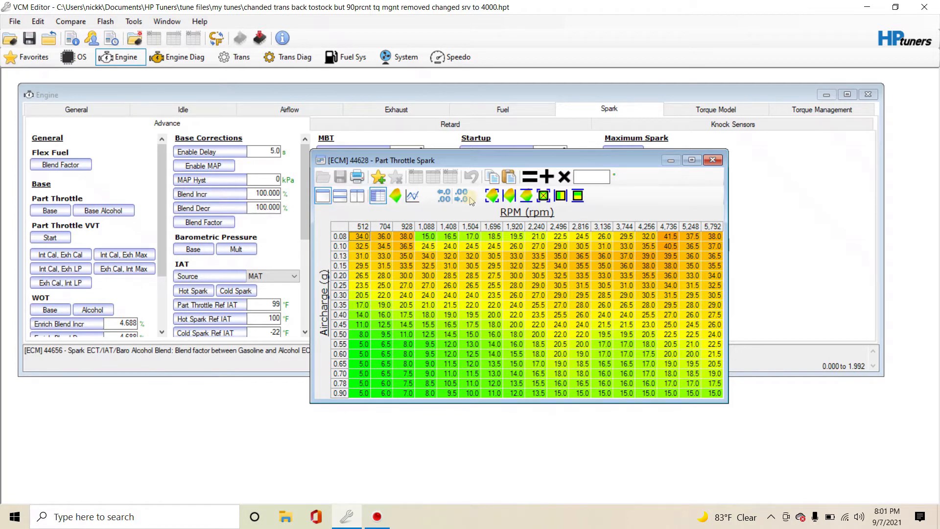
# Load the tune file "my ram stock tune" from the my tunes folder as the compare file.
pyautogui.click(79, 22)
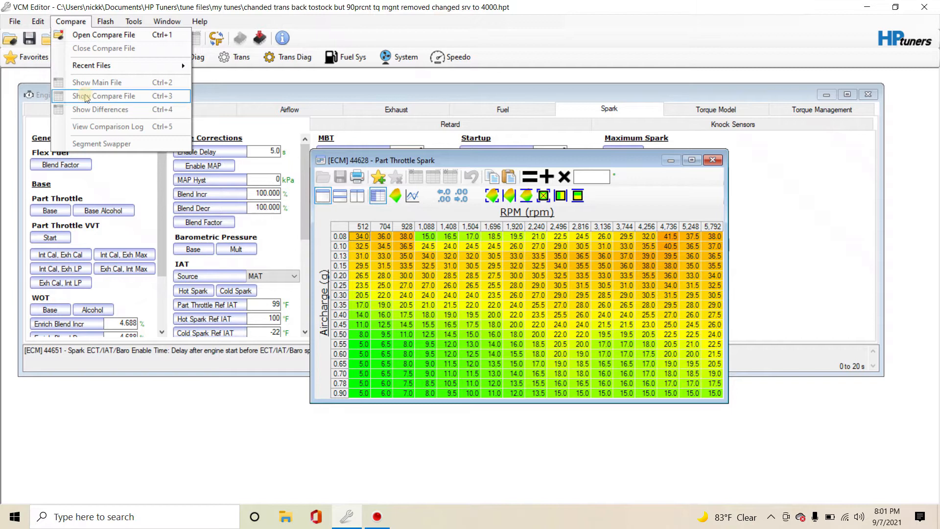
pyautogui.click(101, 35)
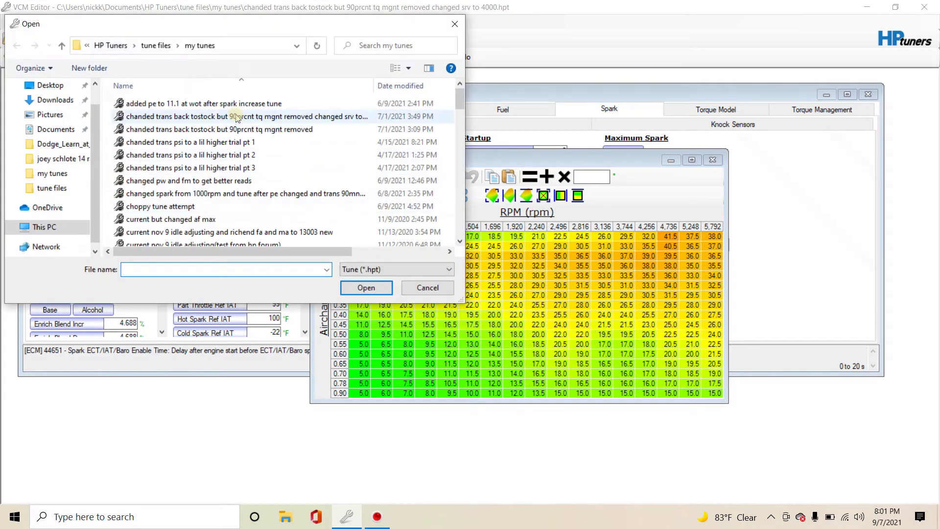
pyautogui.moveTo(460, 103); pyautogui.dragTo(469, 242)
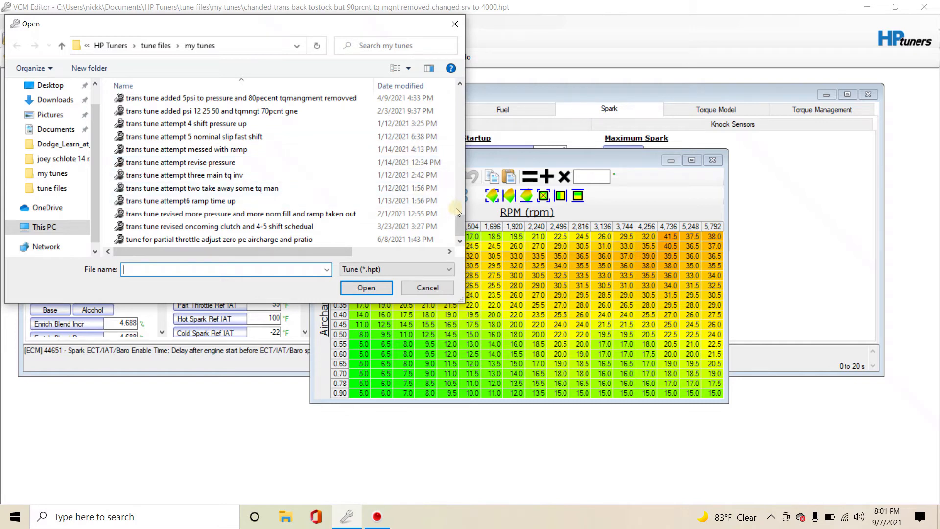
pyautogui.moveTo(460, 226); pyautogui.dragTo(461, 192)
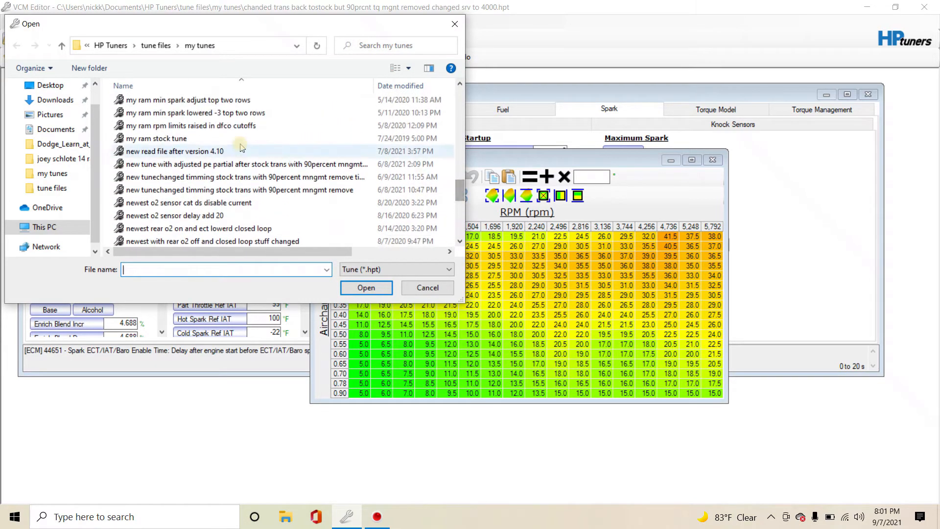
pyautogui.click(211, 139)
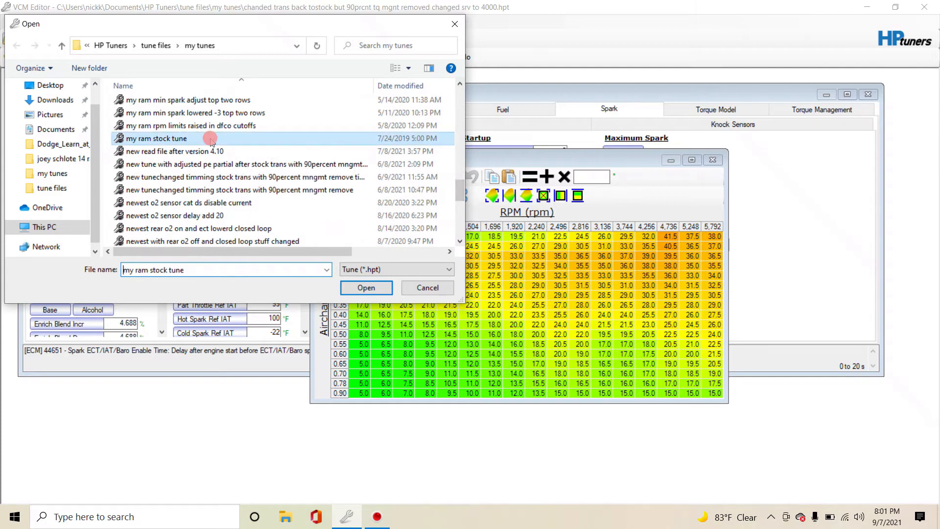
pyautogui.click(366, 288)
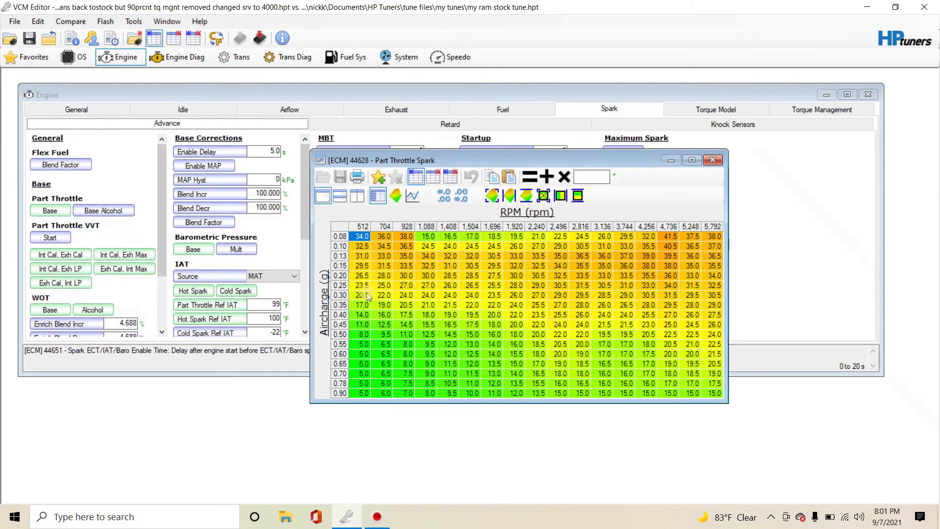
# Examine the Part Throttle Spark table in the main file, the compare file and the differences view, and close the table.
pyautogui.click(438, 178)
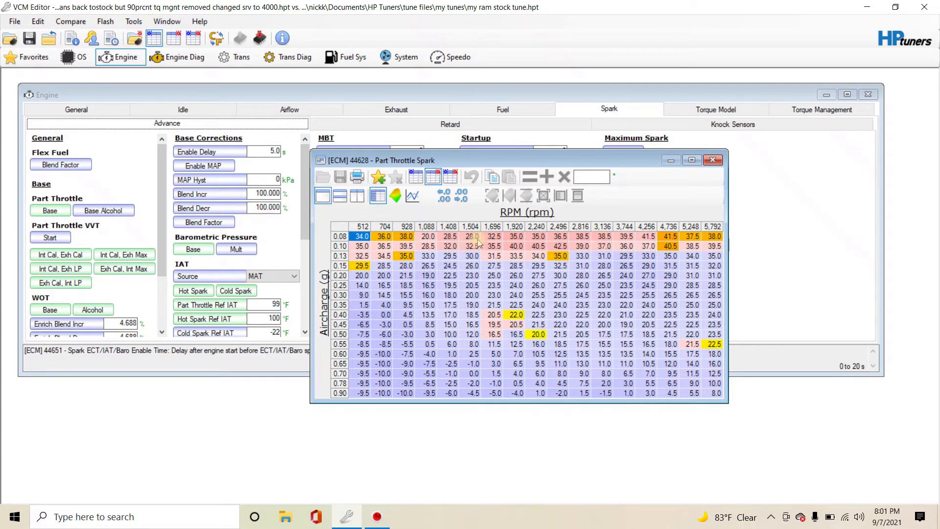
pyautogui.click(416, 176)
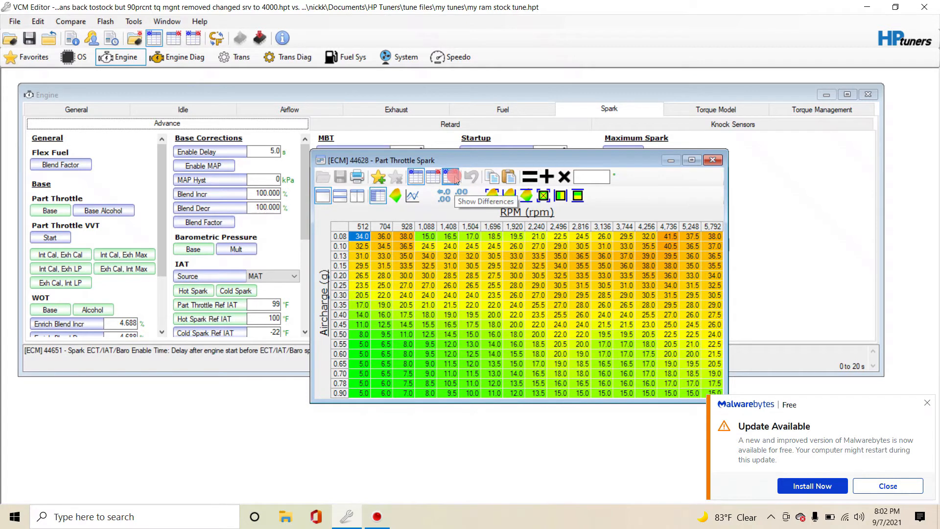
pyautogui.click(451, 177)
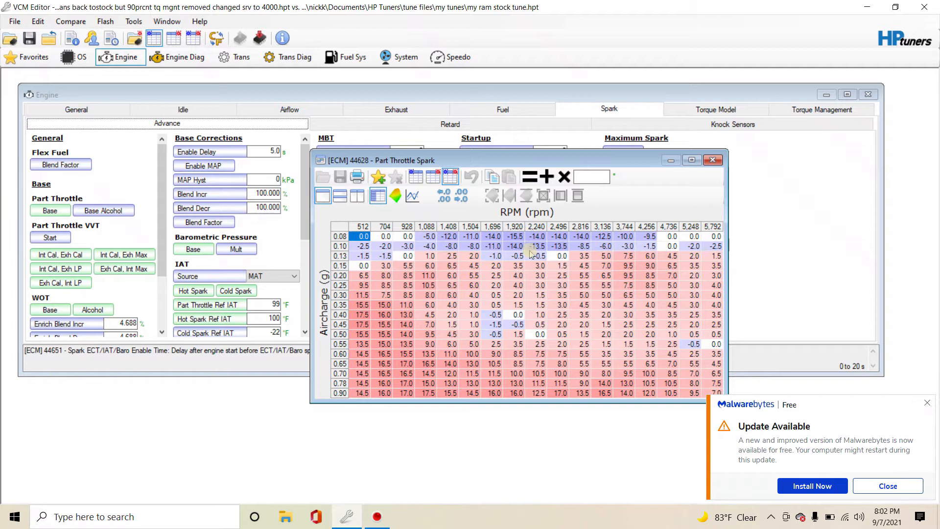
pyautogui.click(416, 177)
pyautogui.click(433, 177)
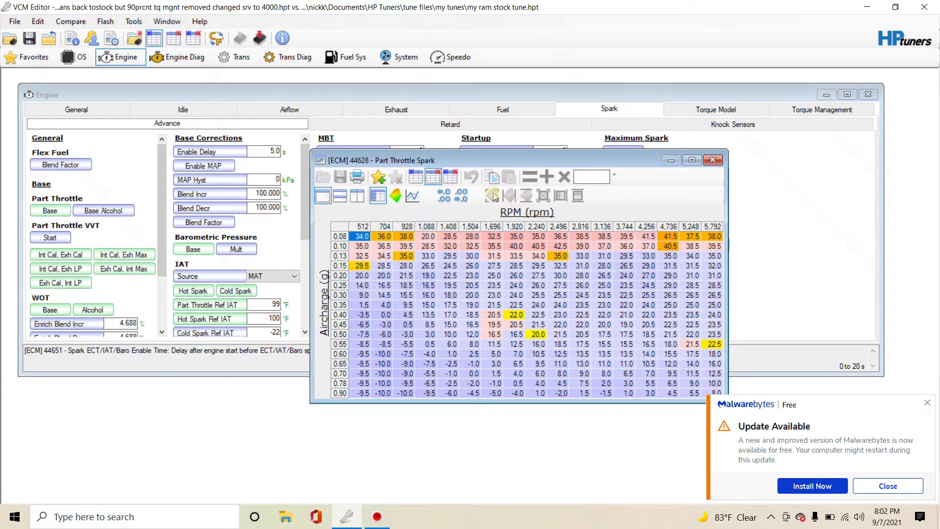
pyautogui.click(418, 181)
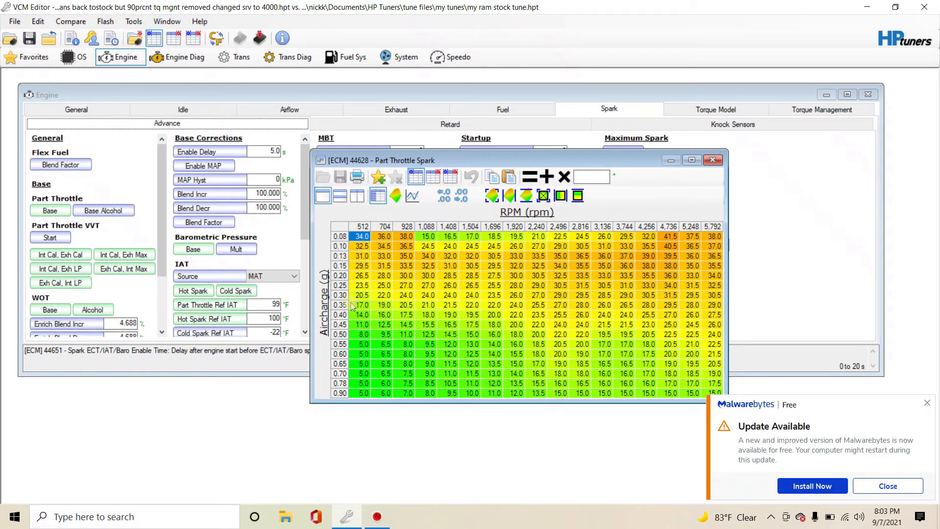
pyautogui.click(432, 177)
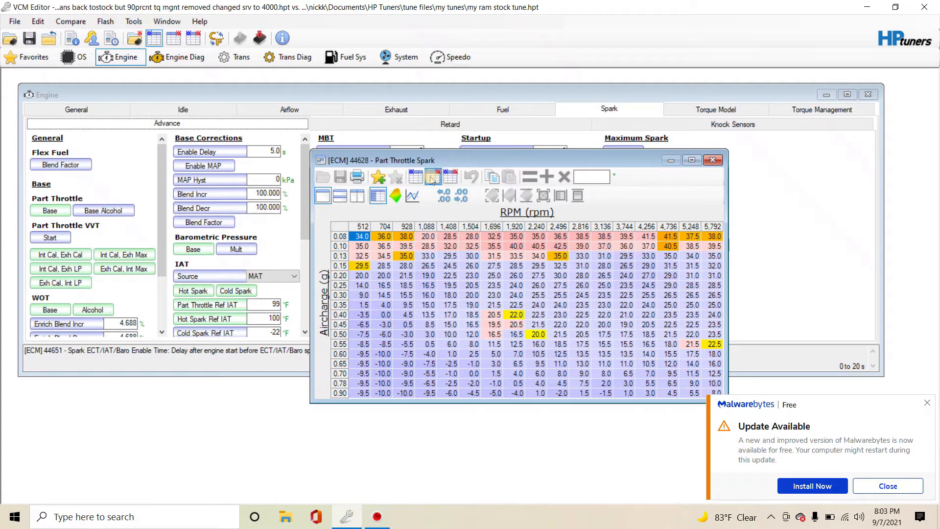
pyautogui.click(416, 176)
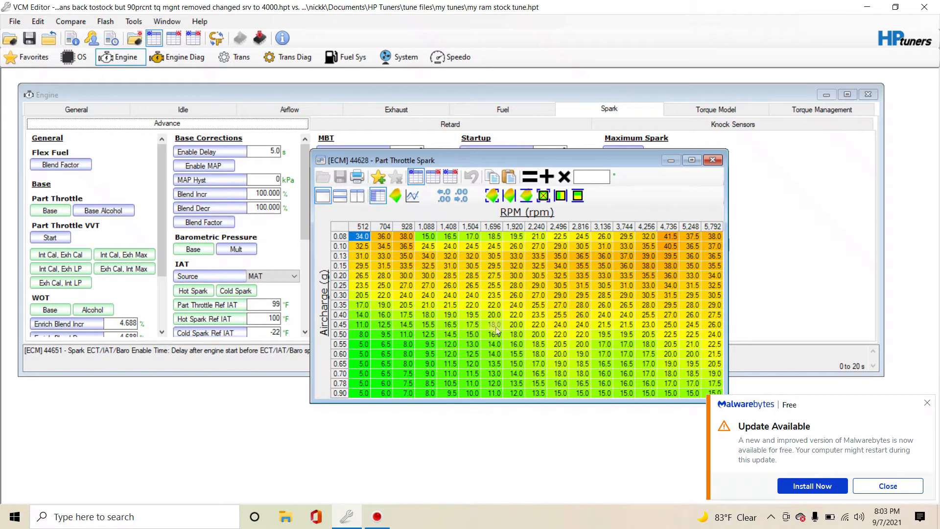
pyautogui.click(434, 178)
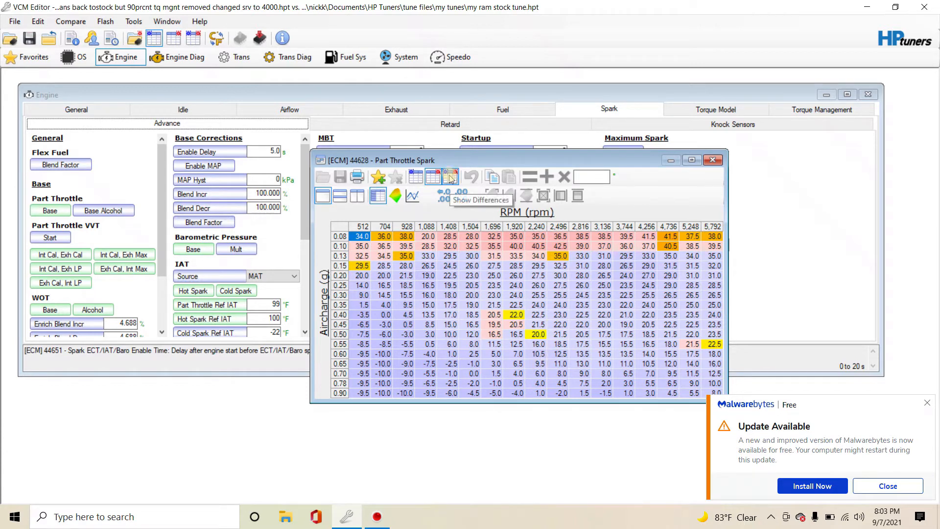
pyautogui.click(417, 178)
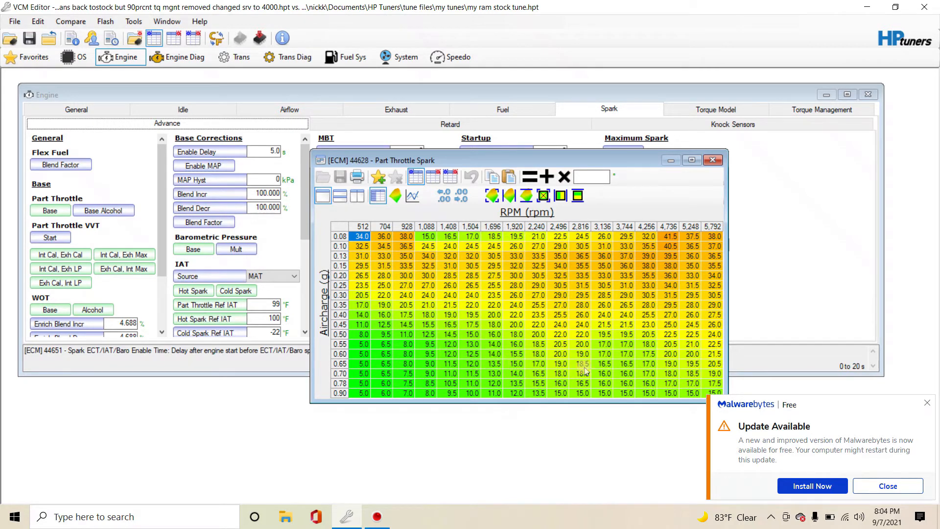
pyautogui.click(927, 405)
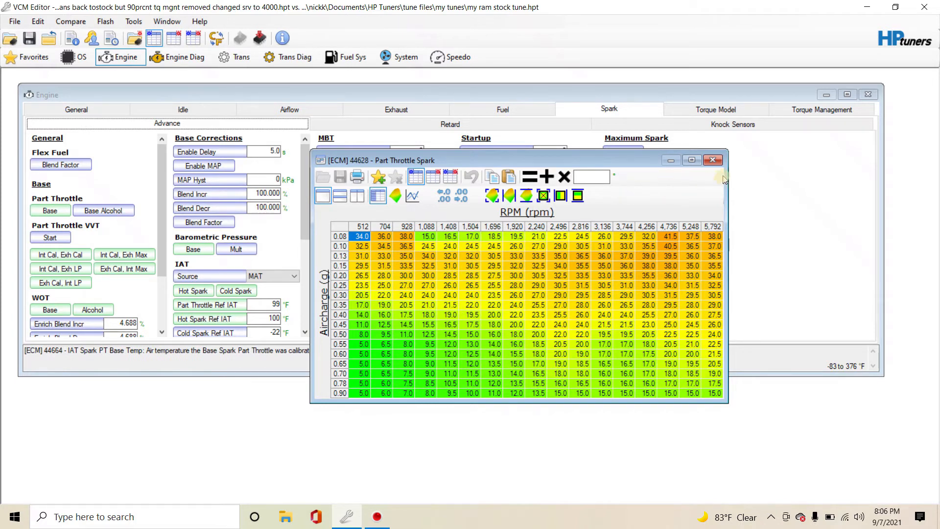
pyautogui.click(713, 160)
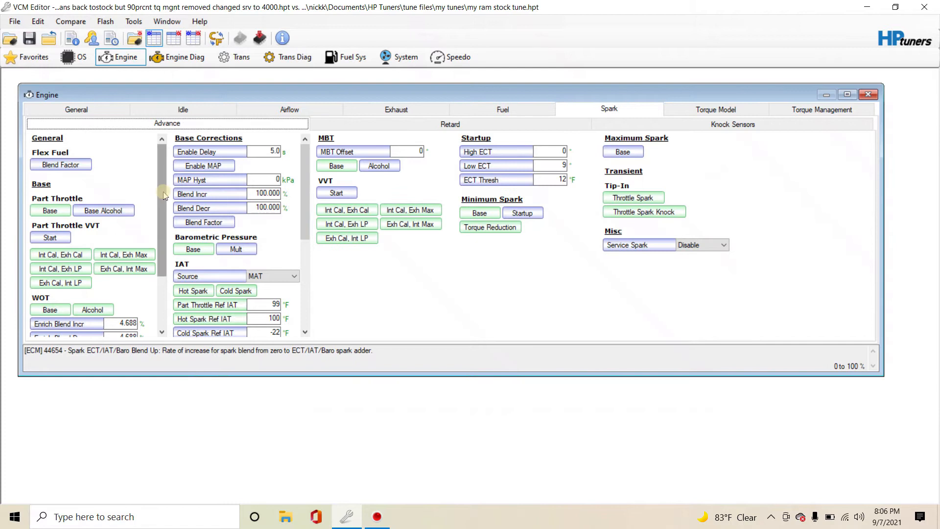
# Open the base WOT Spark table and arrange it side by side with the Part Throttle Spark table.
pyautogui.scroll(-3, 162, 282)
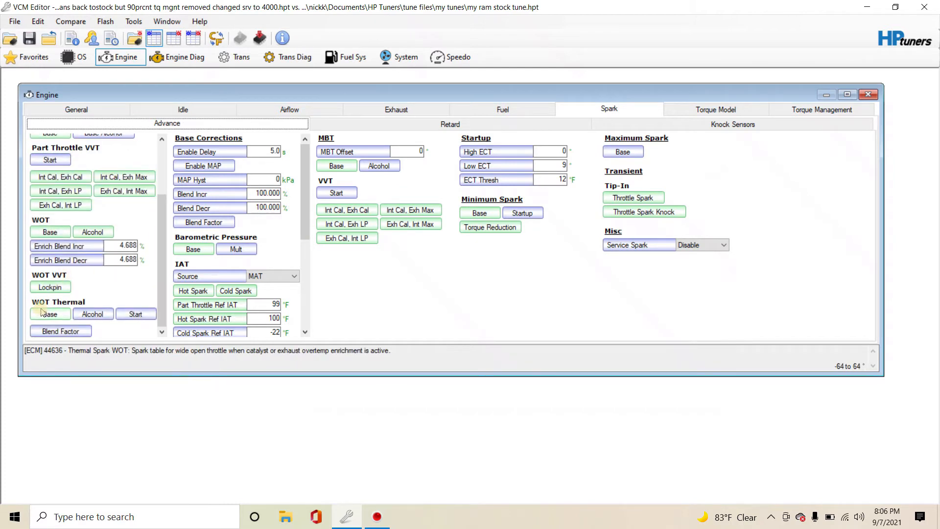
pyautogui.click(49, 232)
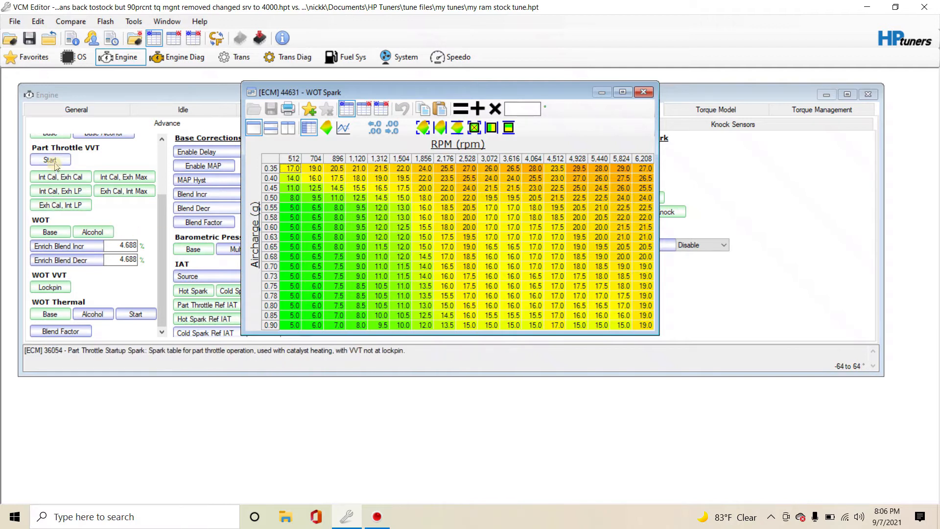
pyautogui.moveTo(397, 158); pyautogui.dragTo(174, 127)
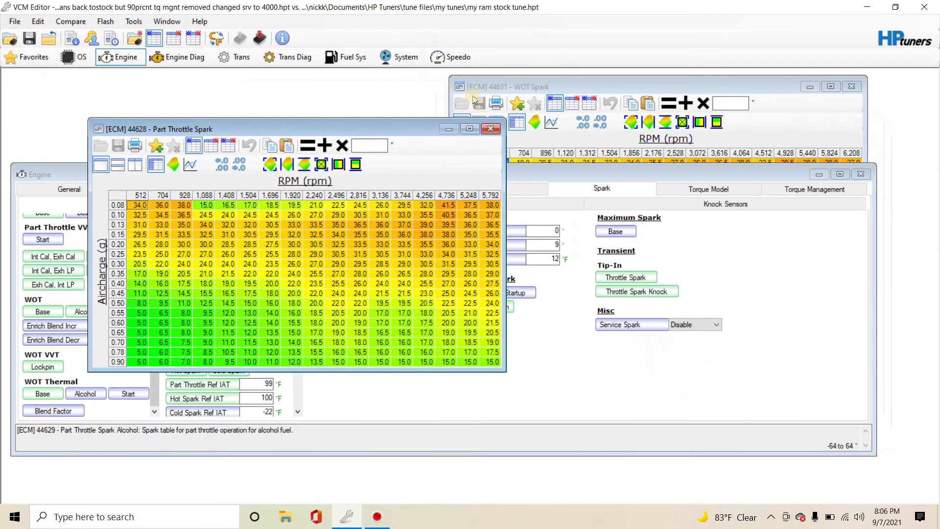
pyautogui.moveTo(510, 87); pyautogui.dragTo(570, 130)
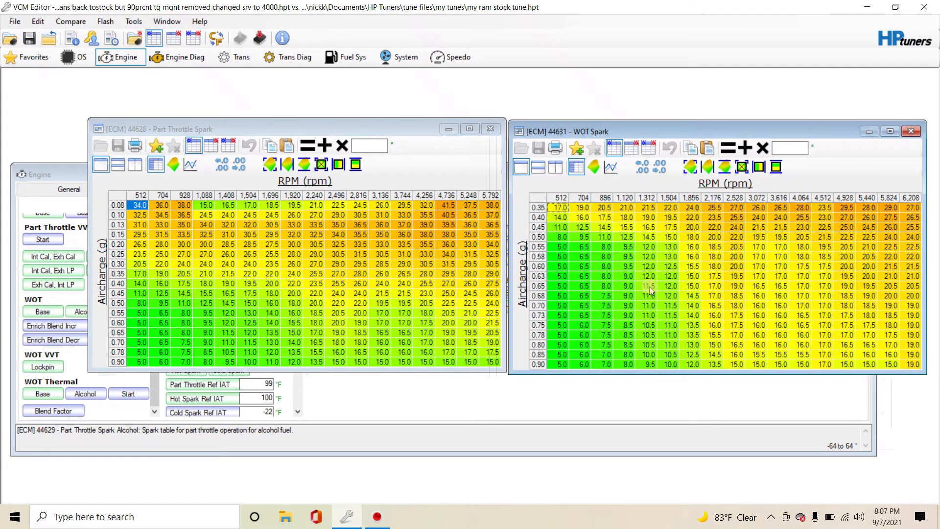
# Copy the entire Part Throttle Spark table and the entire WOT Spark table with their axes.
pyautogui.click(117, 195)
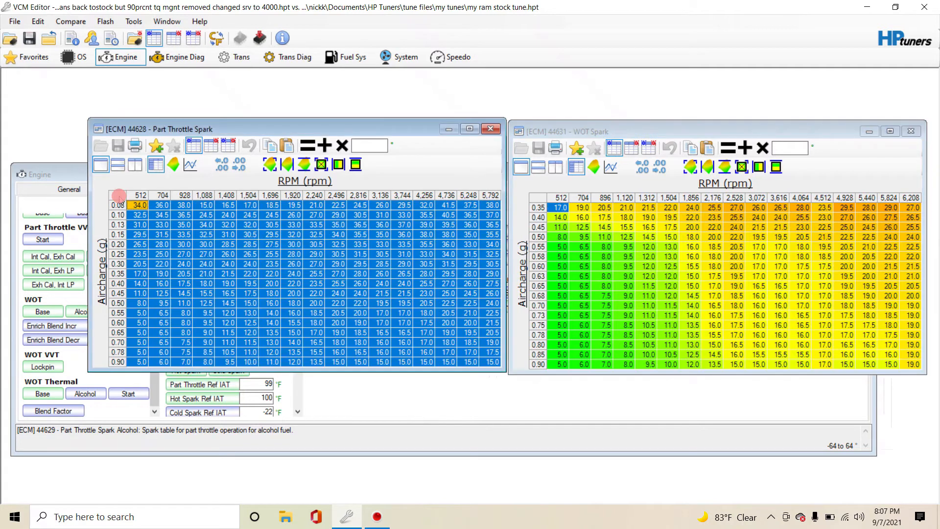
pyautogui.rightClick(223, 259)
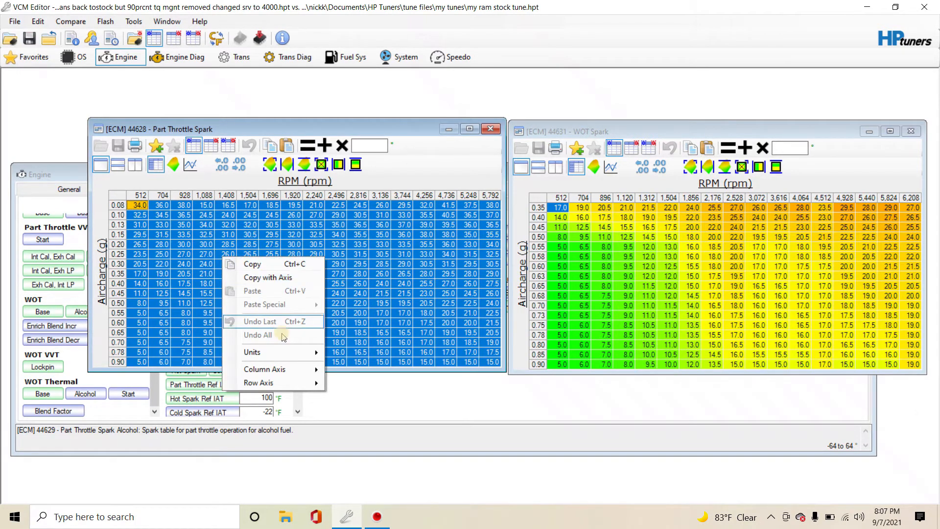
pyautogui.click(301, 278)
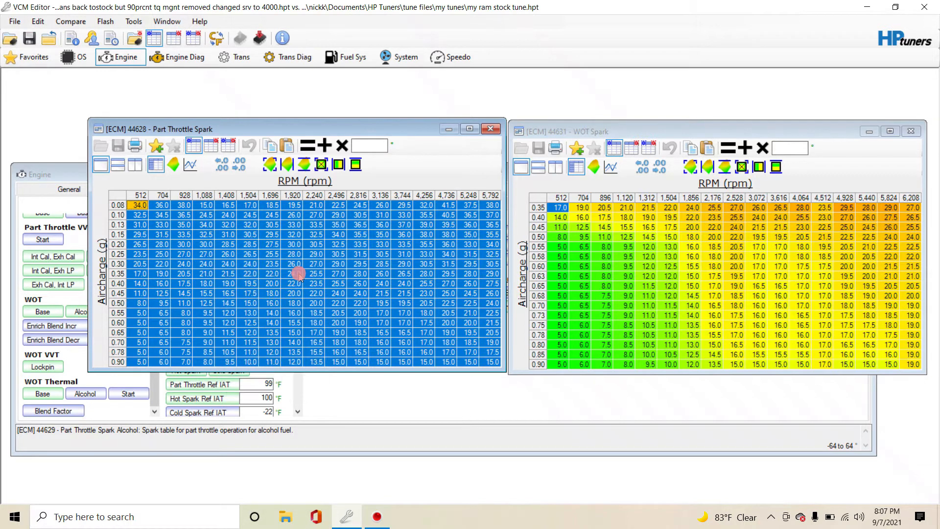
pyautogui.click(539, 198)
pyautogui.rightClick(578, 220)
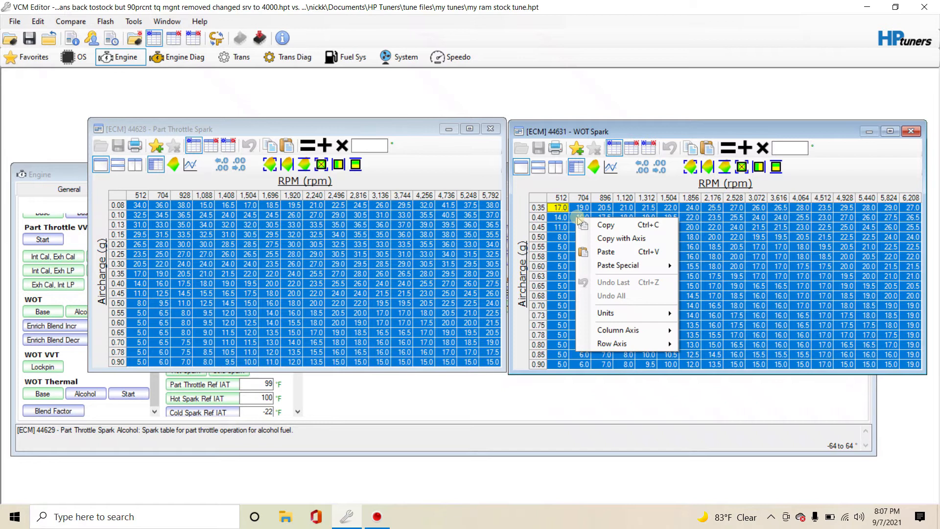
pyautogui.click(602, 239)
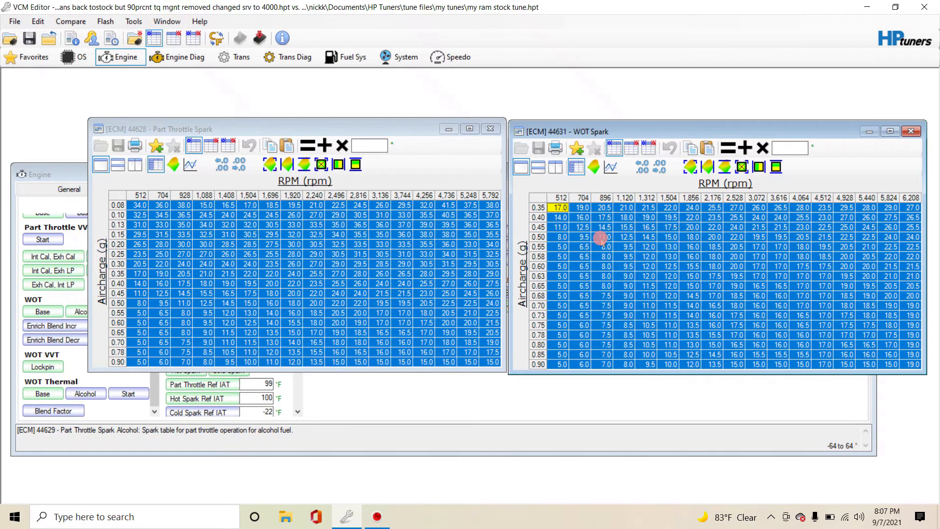
pyautogui.click(618, 257)
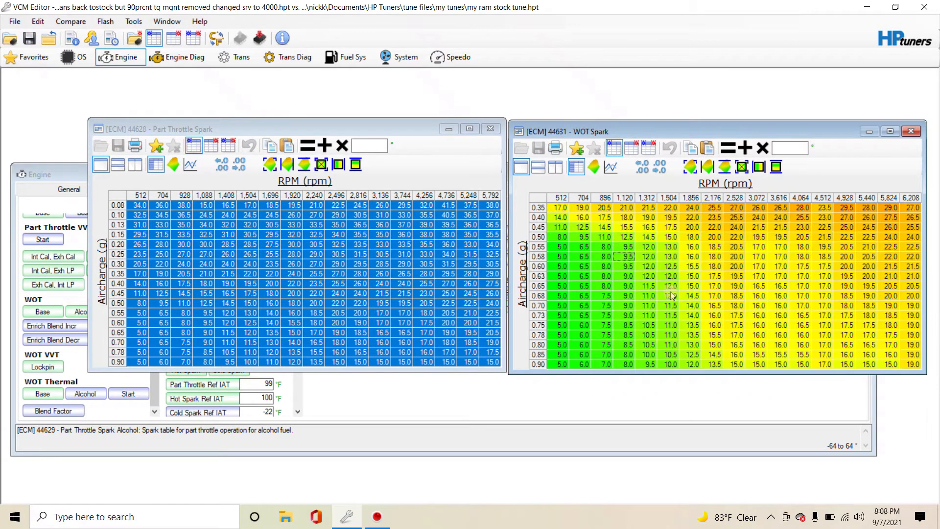
# Close the Part Throttle Spark table and bring the Engine settings window in front of the WOT Spark table.
pyautogui.click(447, 236)
pyautogui.click(135, 292)
pyautogui.hotkey('ctrl', 'Tab')
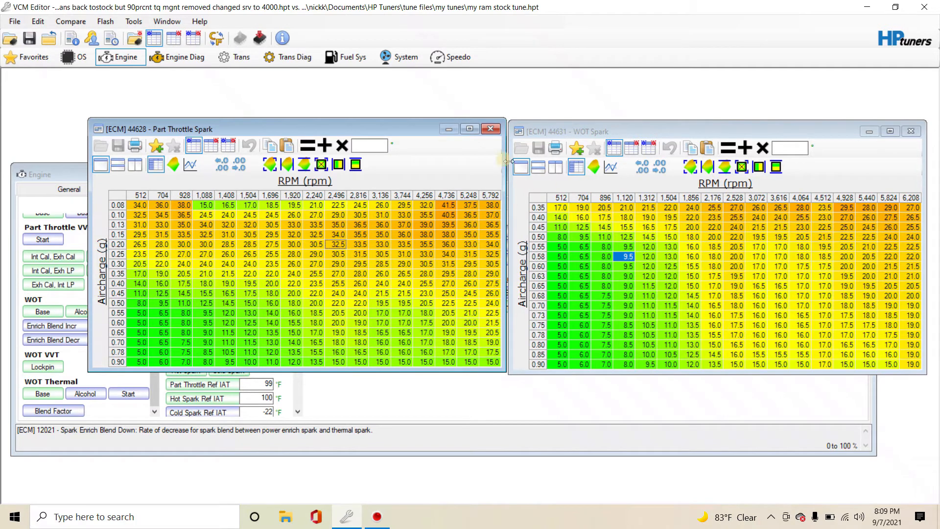
pyautogui.click(489, 128)
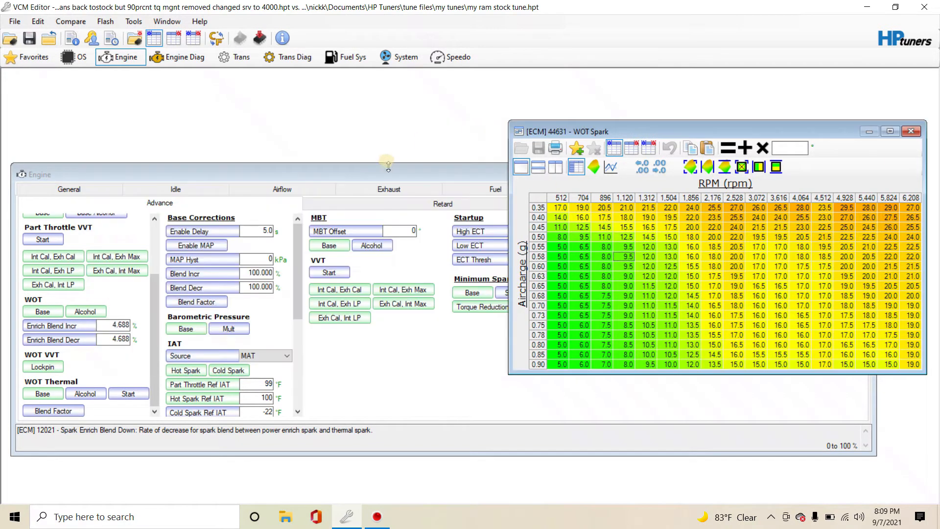
pyautogui.moveTo(384, 173); pyautogui.dragTo(459, 107)
pyautogui.click(526, 121)
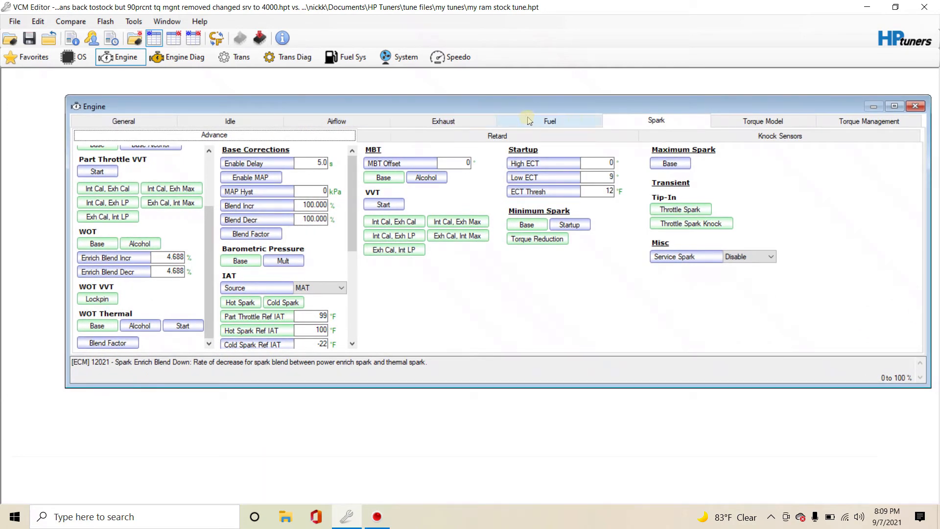
# Examine the aircharge-based fuel power enrichment table in the Engine fuel settings and close it.
pyautogui.click(411, 135)
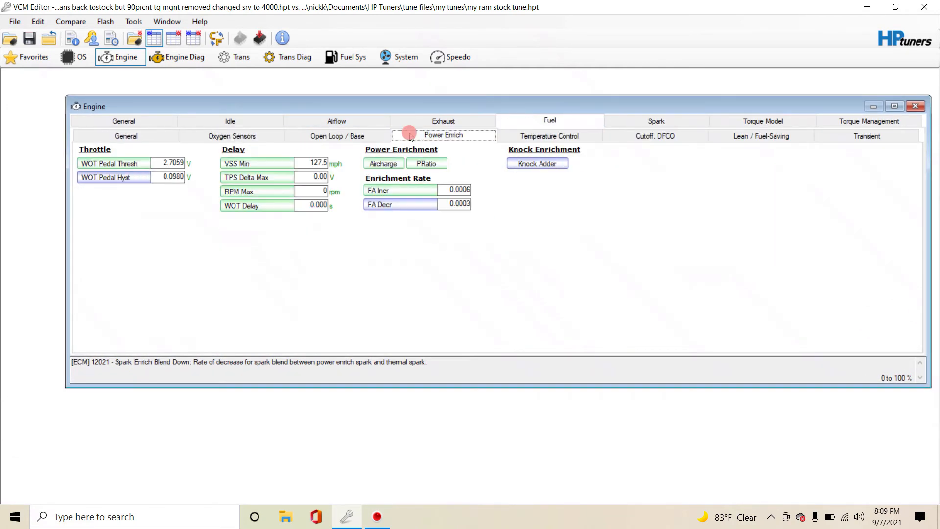
pyautogui.click(383, 165)
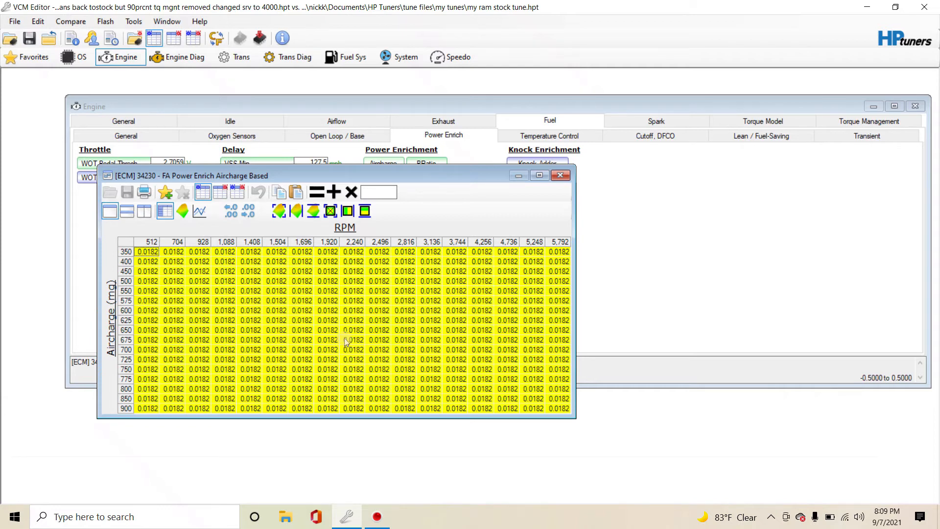
pyautogui.click(560, 175)
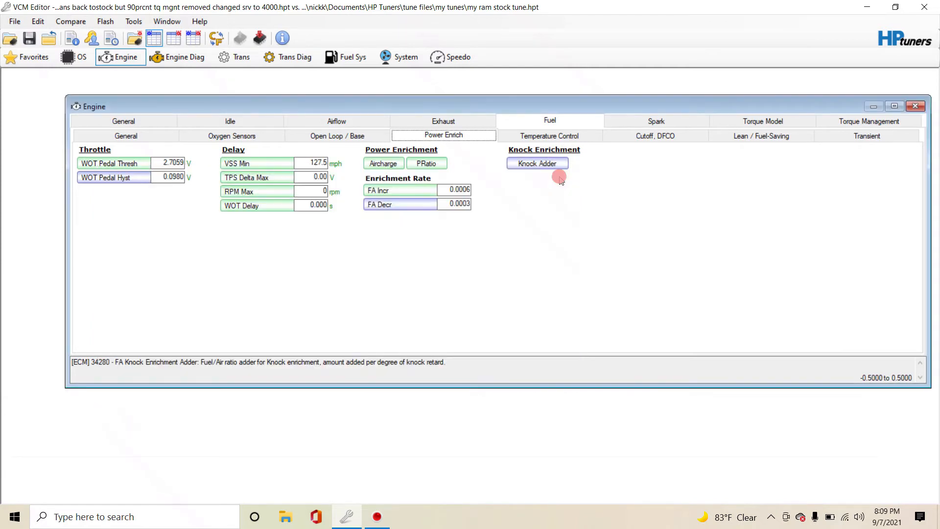
# Return to the Engine spark advance settings and close the WOT Spark table left open behind the Engine window.
pyautogui.click(631, 123)
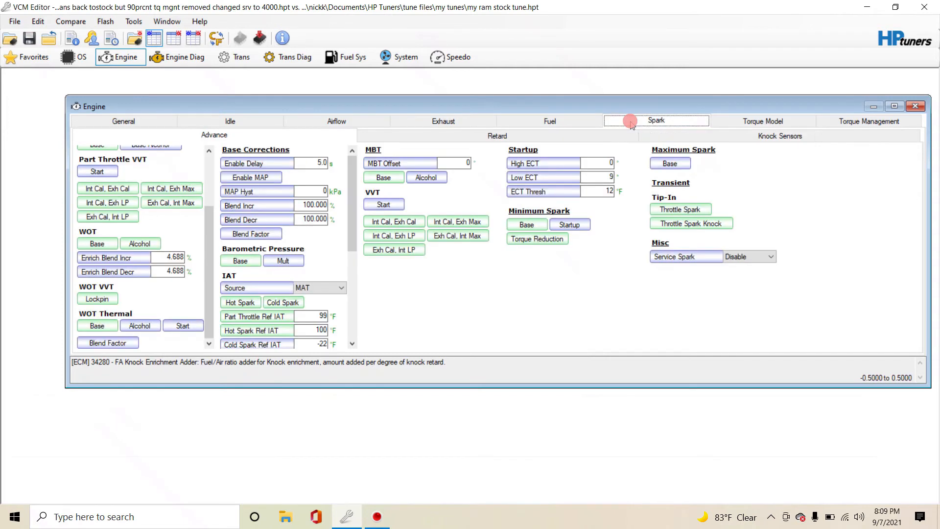
pyautogui.moveTo(361, 112); pyautogui.dragTo(331, 183)
pyautogui.click(557, 133)
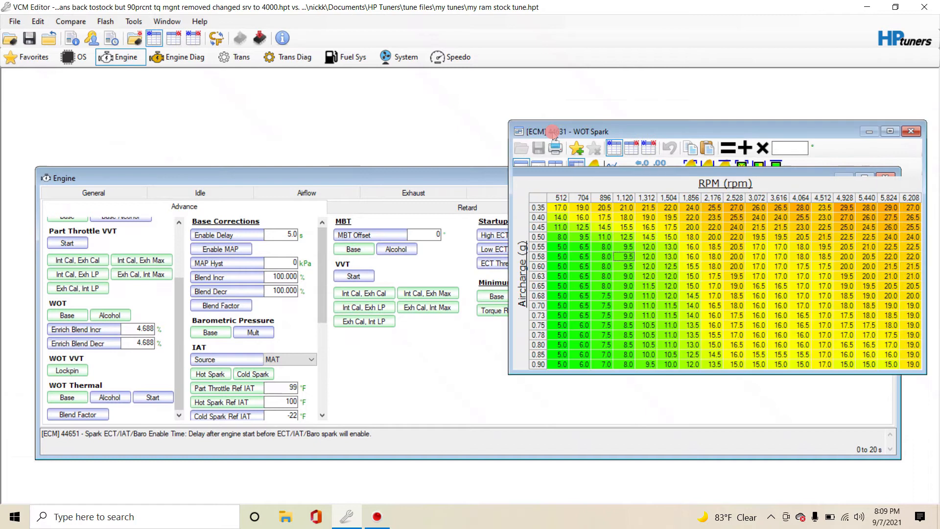
pyautogui.moveTo(557, 133); pyautogui.dragTo(238, 137)
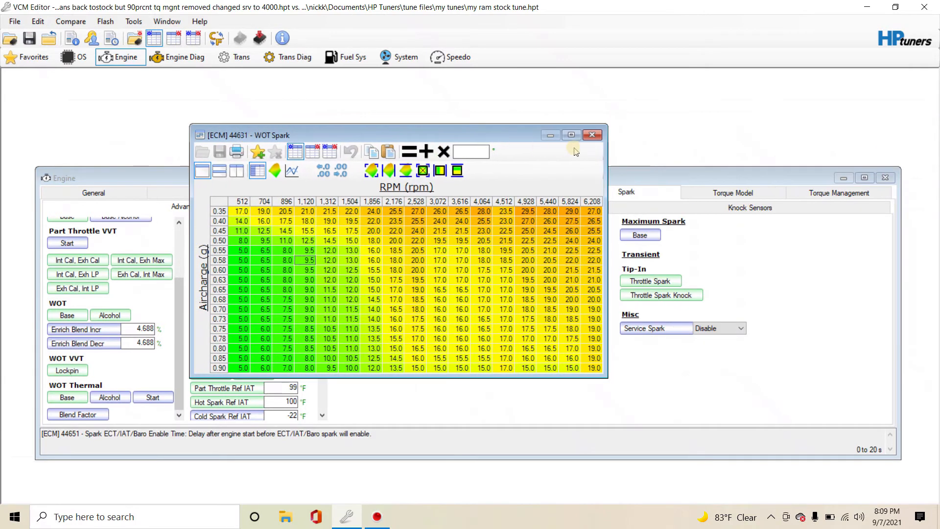
pyautogui.click(593, 135)
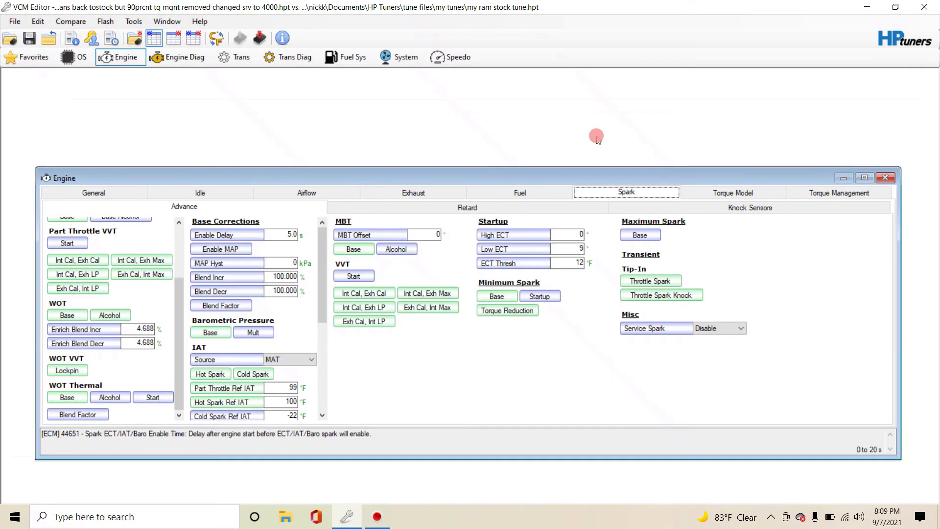
pyautogui.moveTo(494, 182); pyautogui.dragTo(537, 116)
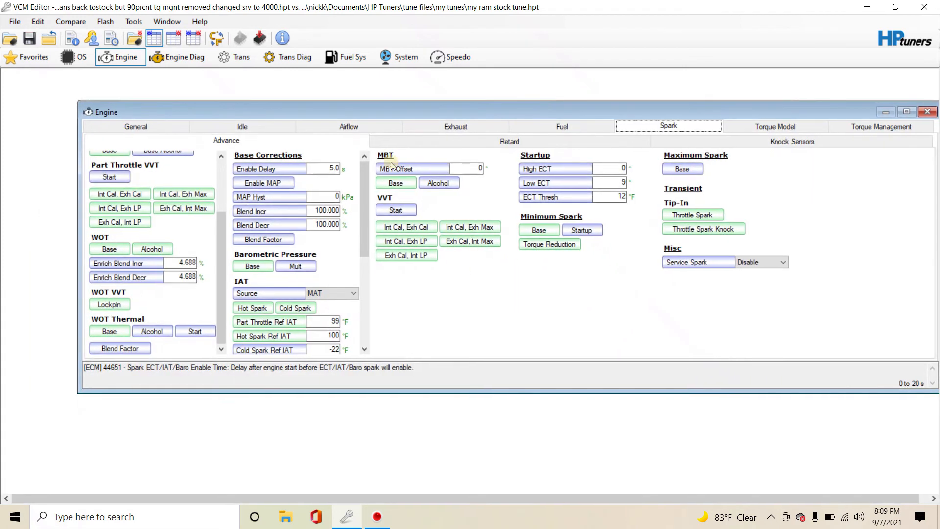
# Examine the base Part Throttle Spark table and the Part Throttle Spark Calibrated VVT table, closing each one.
pyautogui.moveTo(227, 245); pyautogui.dragTo(225, 184)
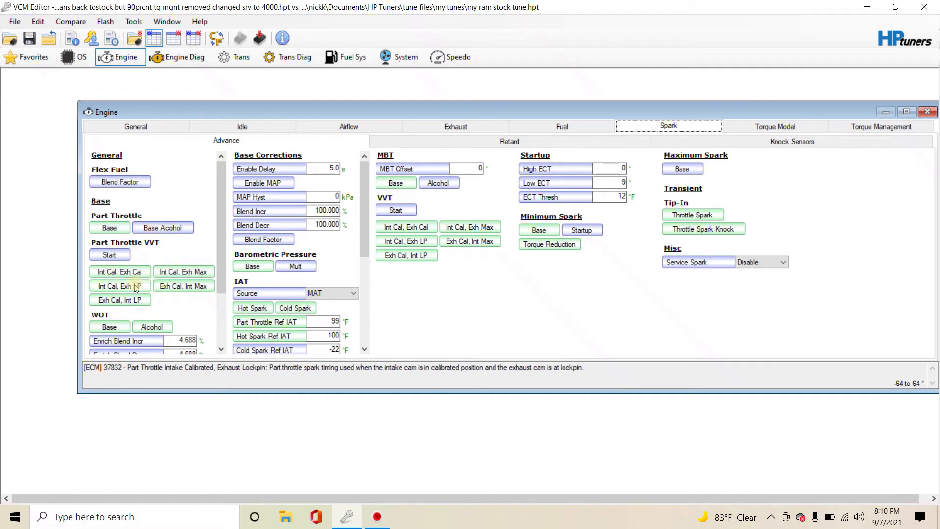
pyautogui.click(109, 227)
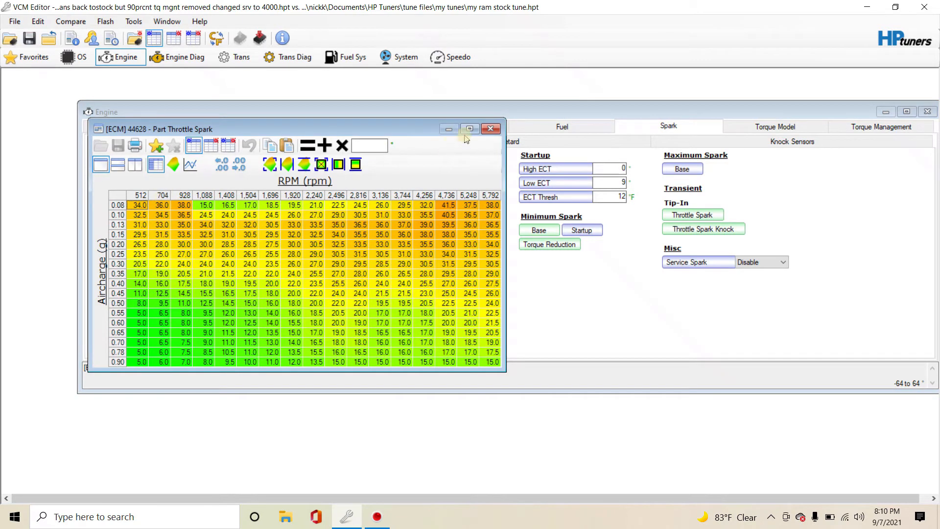
pyautogui.click(490, 128)
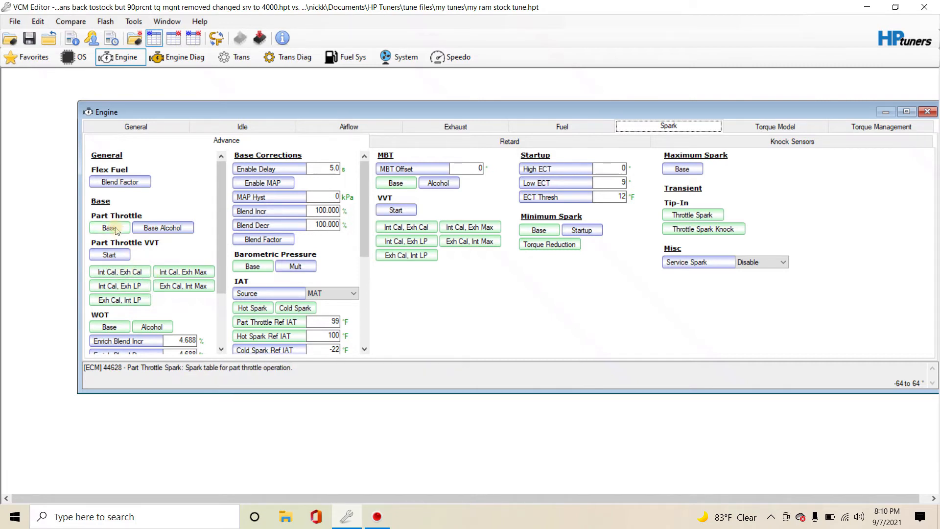
pyautogui.click(120, 271)
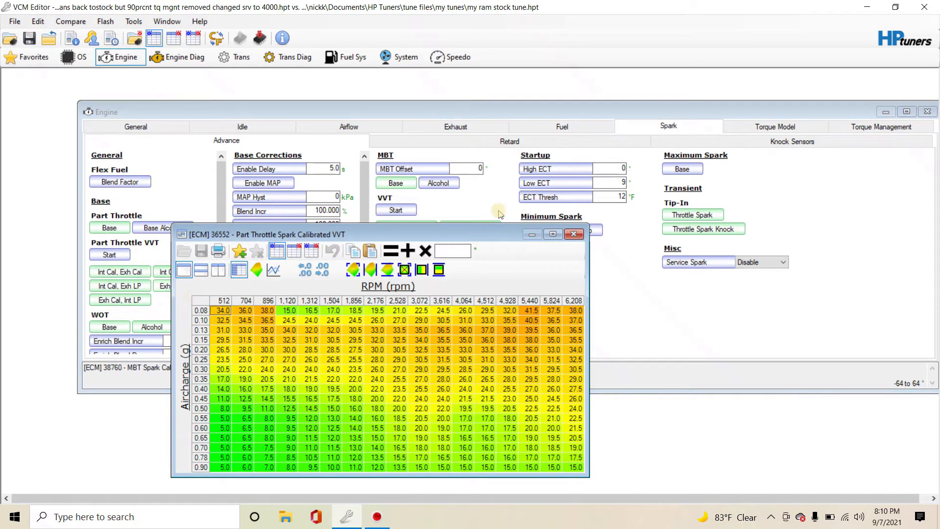
pyautogui.click(573, 233)
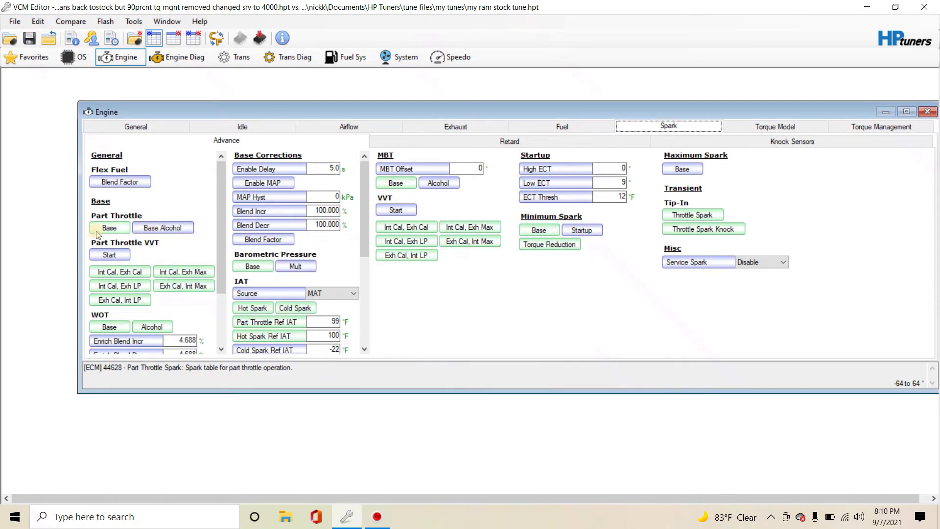
# Copy all values of the base Part Throttle Spark table without the axes and close the table.
pyautogui.click(109, 230)
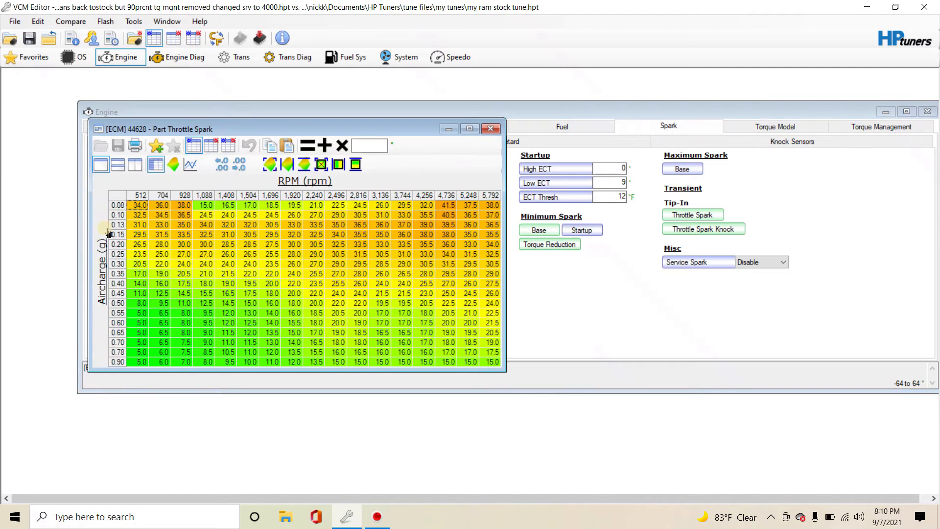
pyautogui.click(117, 196)
pyautogui.rightClick(174, 226)
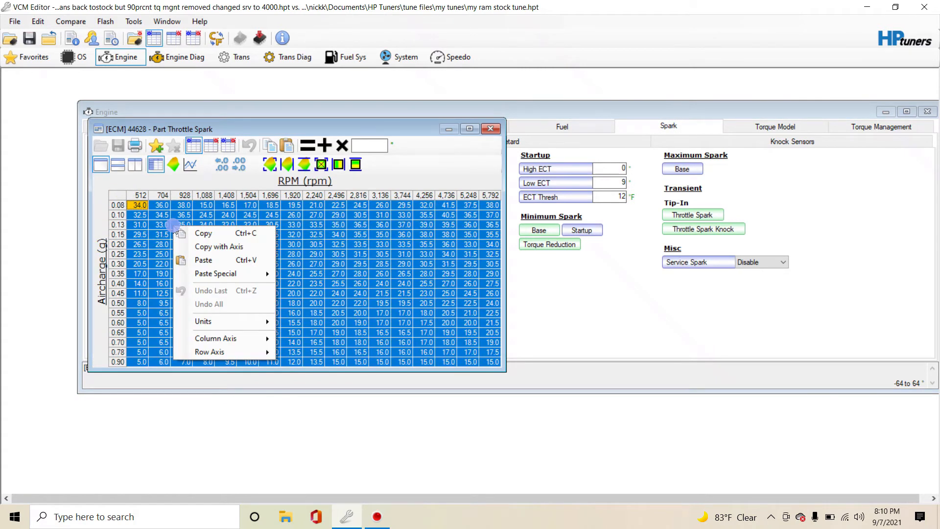
pyautogui.click(199, 234)
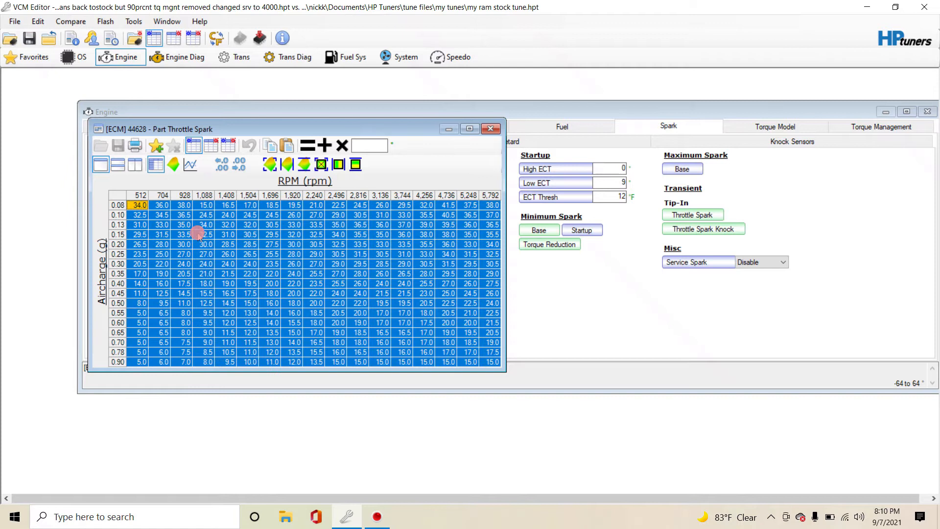
pyautogui.click(491, 130)
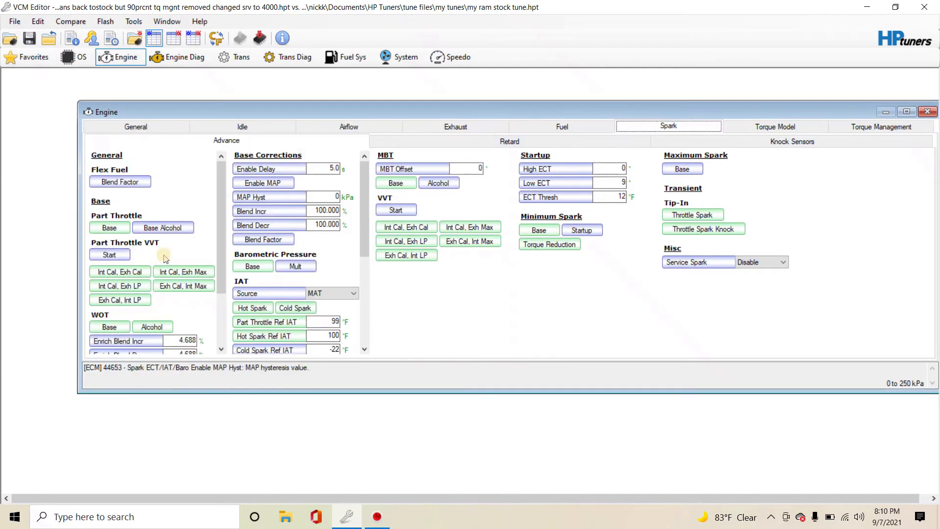
# Paste the copied values over the entire Part Throttle Spark Calibrated VVT table, undo the paste and close the table.
pyautogui.click(132, 273)
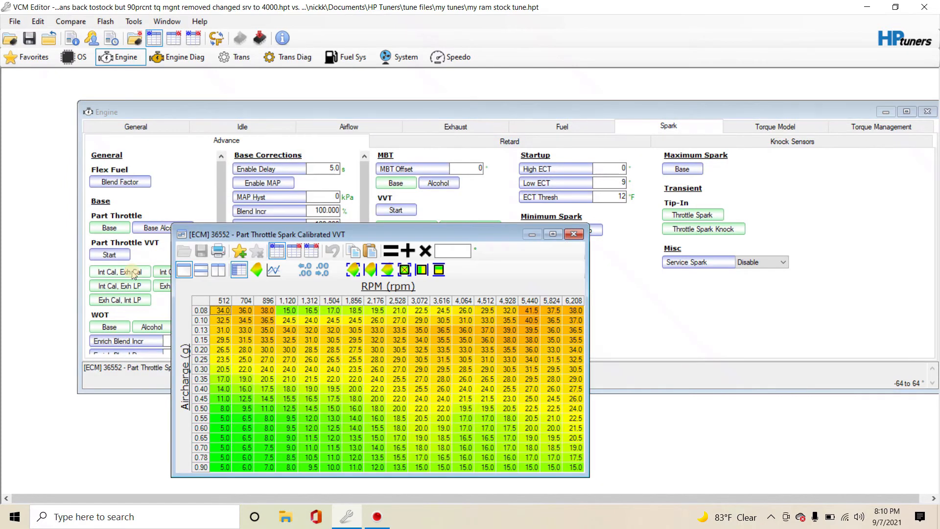
pyautogui.click(204, 307)
pyautogui.rightClick(276, 331)
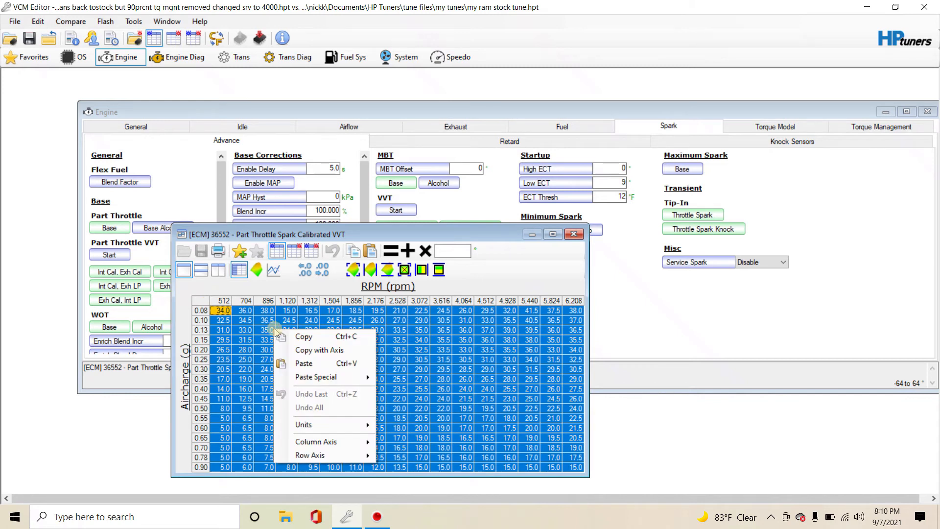
pyautogui.click(311, 363)
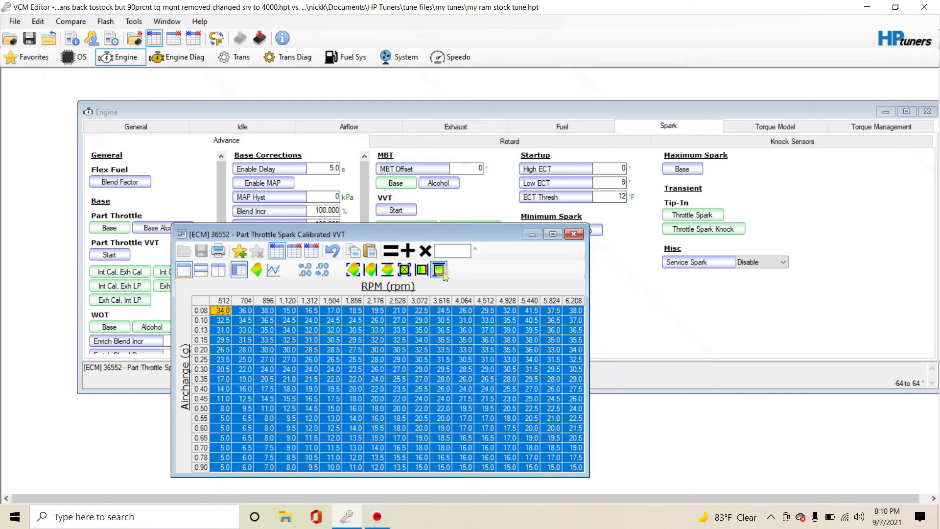
pyautogui.click(333, 251)
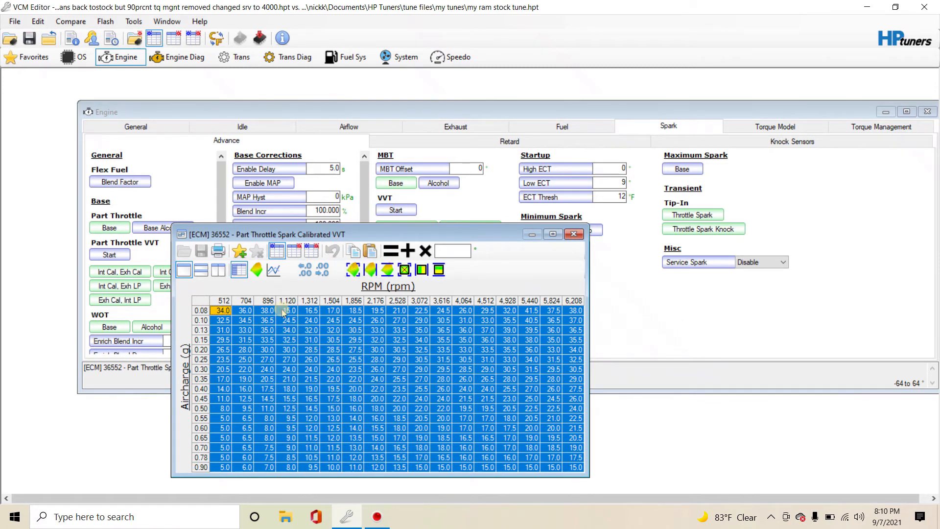
pyautogui.click(267, 330)
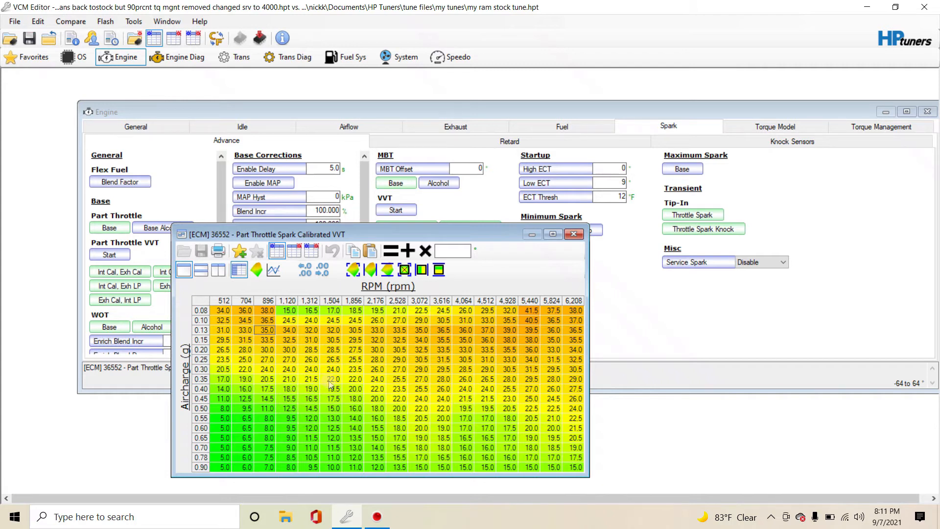
pyautogui.click(567, 237)
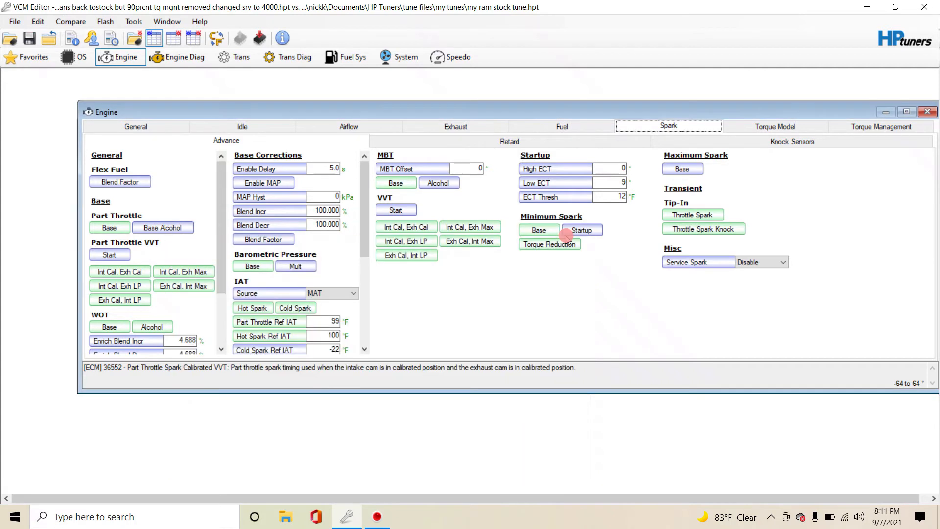
# Examine the Part Throttle Intake Calibrated, Exhaust Max spark table and close it.
pyautogui.click(173, 272)
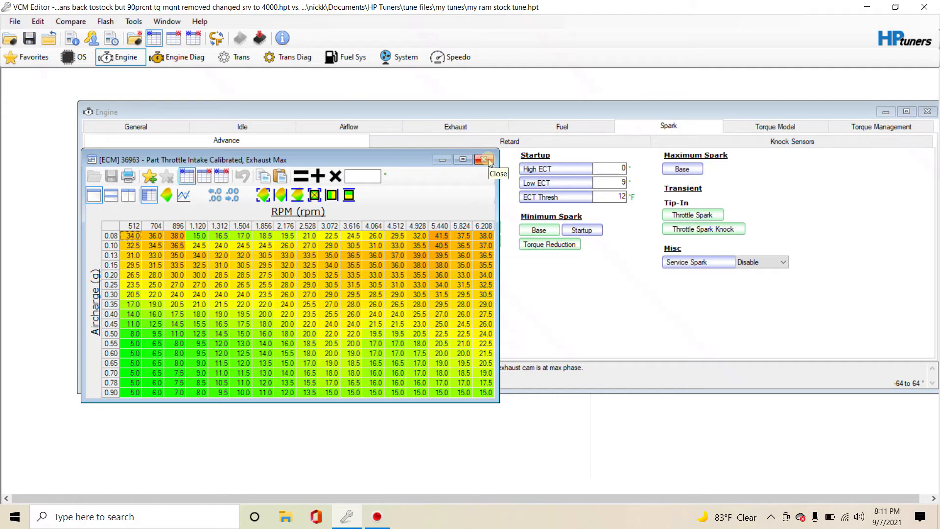
pyautogui.click(488, 161)
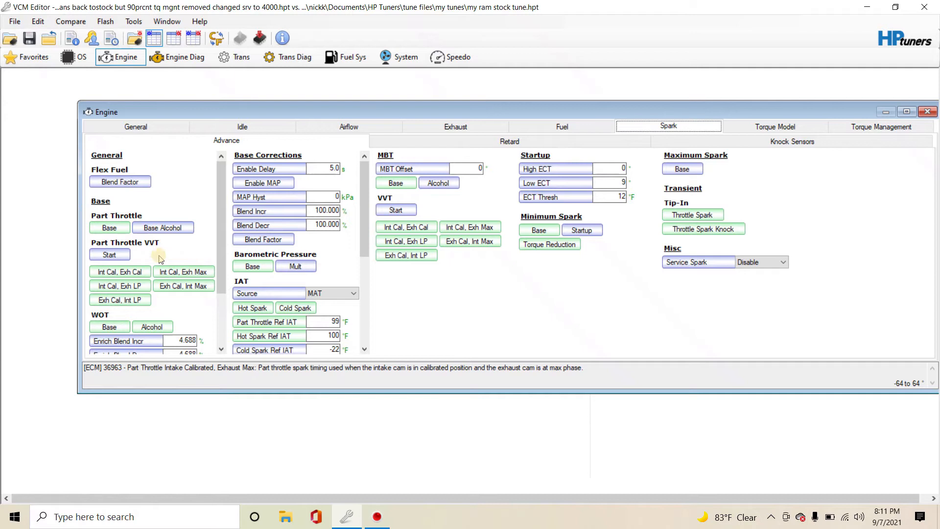
# Examine the base WOT Spark table and the WOT Spark Alcohol table, closing each one.
pyautogui.scroll(-3, 127, 245)
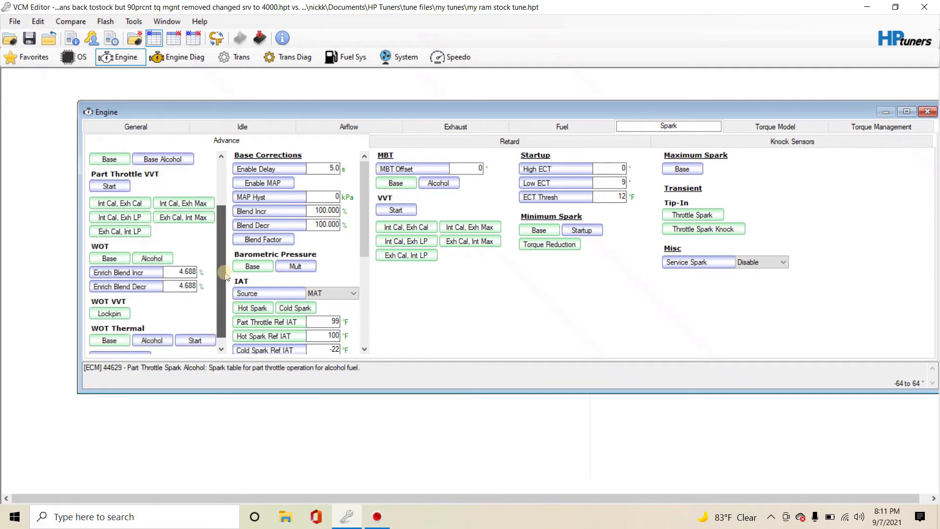
pyautogui.click(110, 254)
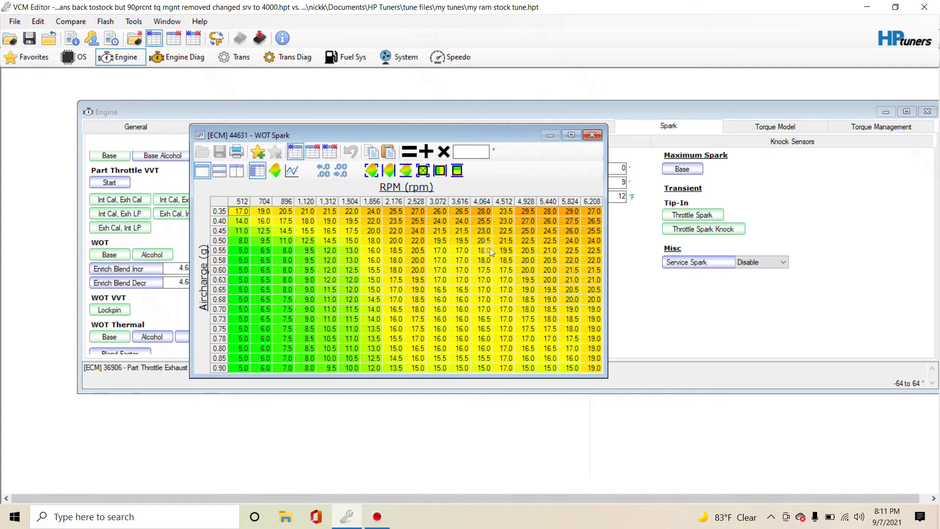
pyautogui.click(595, 134)
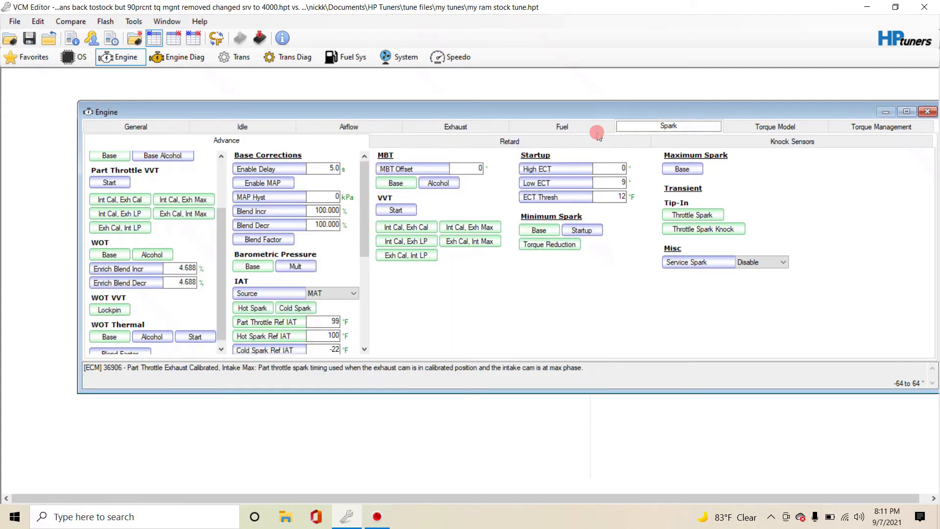
pyautogui.click(148, 256)
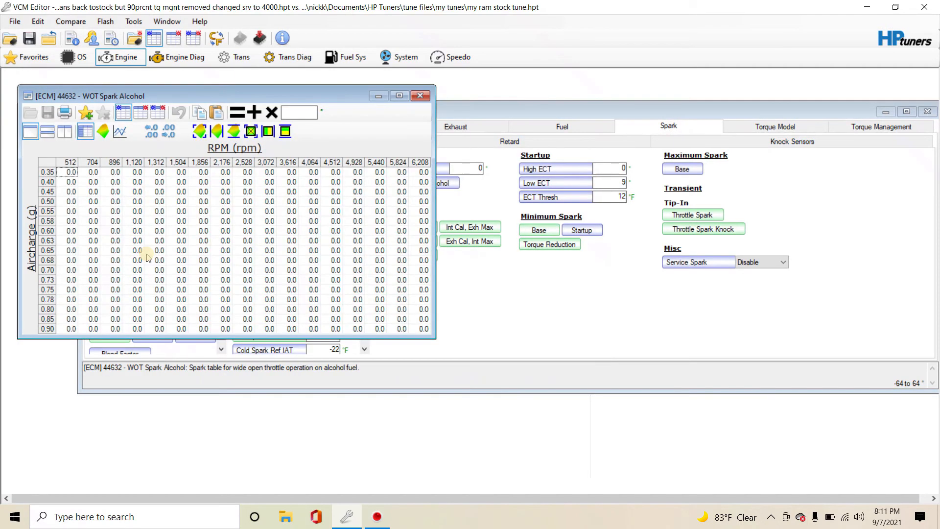
pyautogui.click(421, 96)
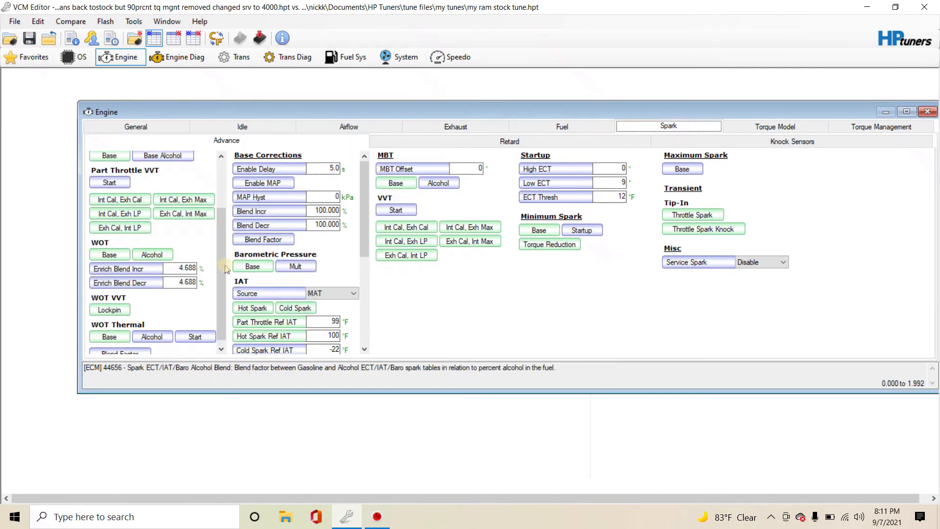
# Examine the WOT Spark Lockpin table, close it, and bring the IAT spark correction settings into view.
pyautogui.moveTo(221, 264); pyautogui.dragTo(219, 292)
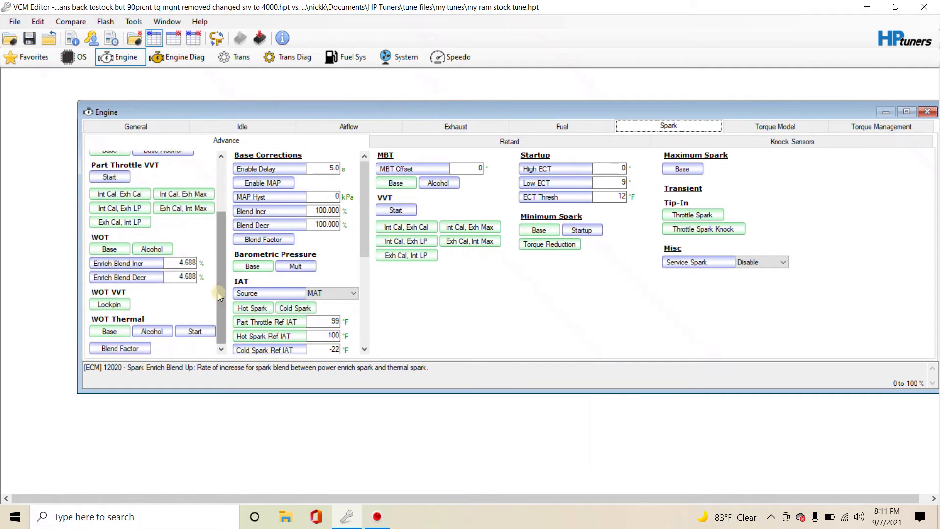
pyautogui.click(110, 305)
pyautogui.moveTo(117, 313); pyautogui.dragTo(204, 216)
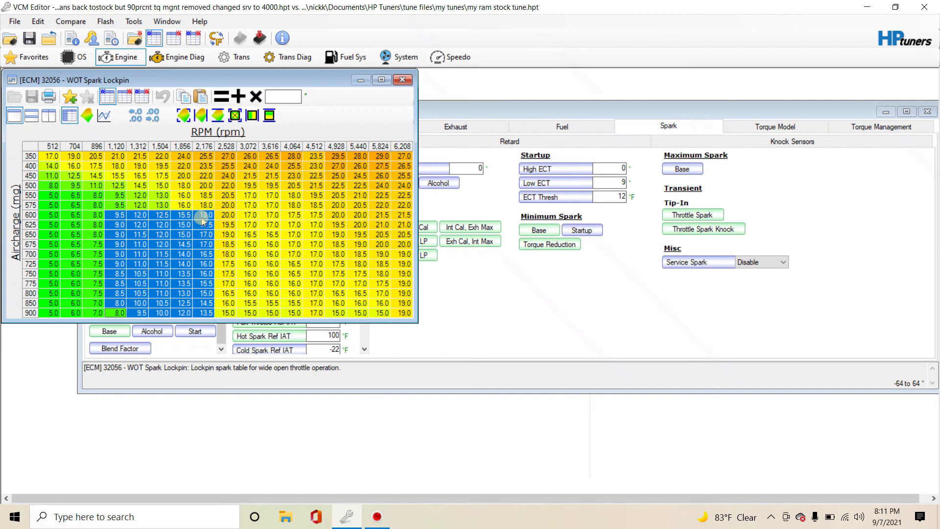
pyautogui.click(290, 198)
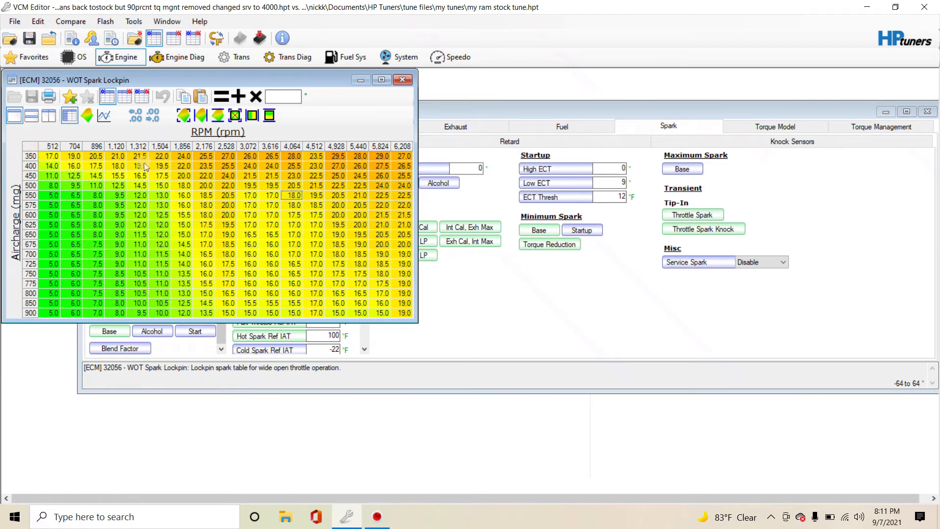
pyautogui.click(402, 82)
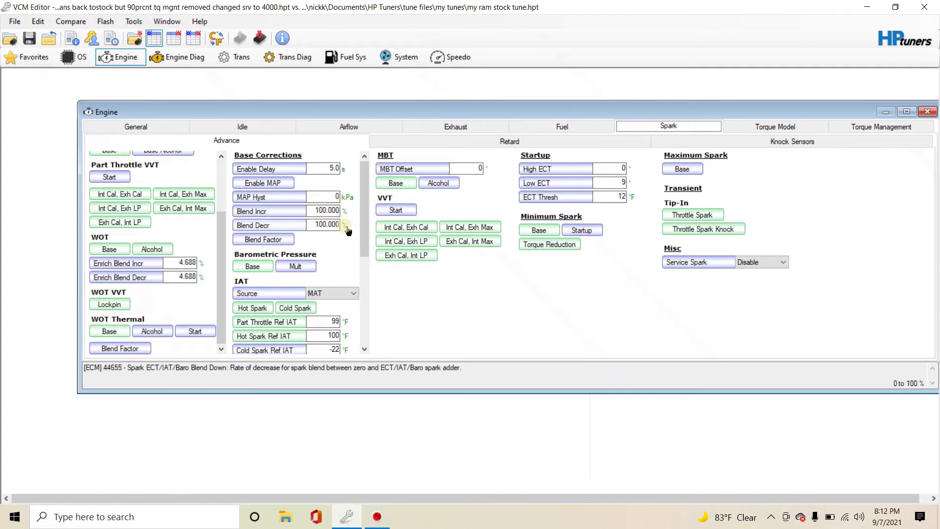
pyautogui.scroll(-4, 365, 225)
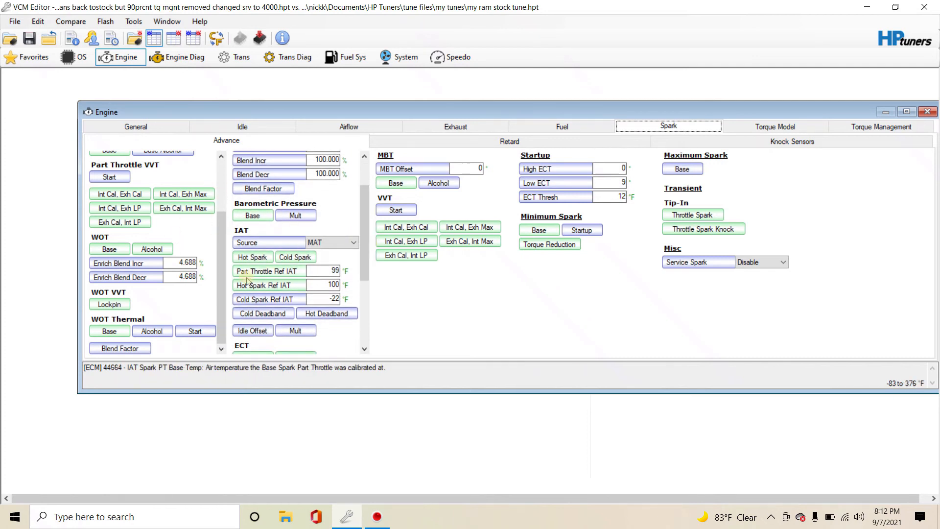
# Examine the barometric pressure Baro Spark table, close it, and look over the IAT and ECT spark correction settings.
pyautogui.click(252, 216)
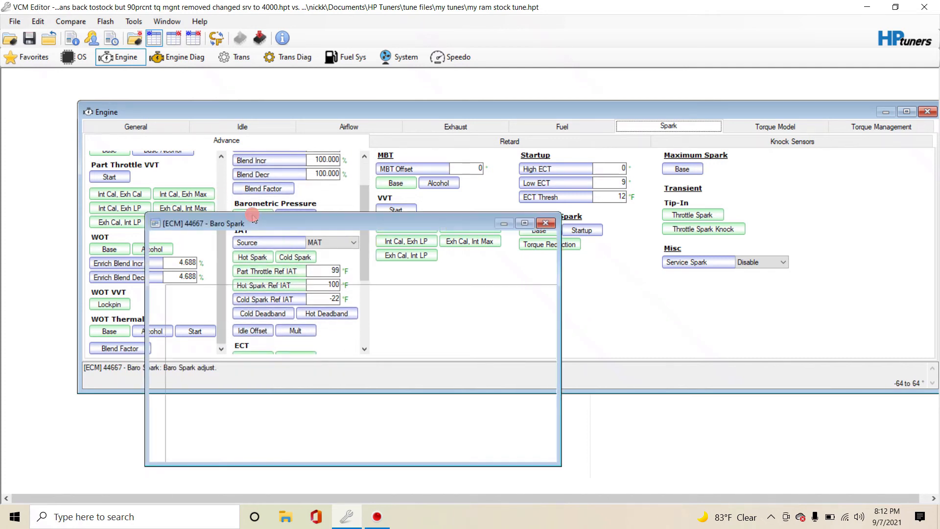
pyautogui.click(546, 223)
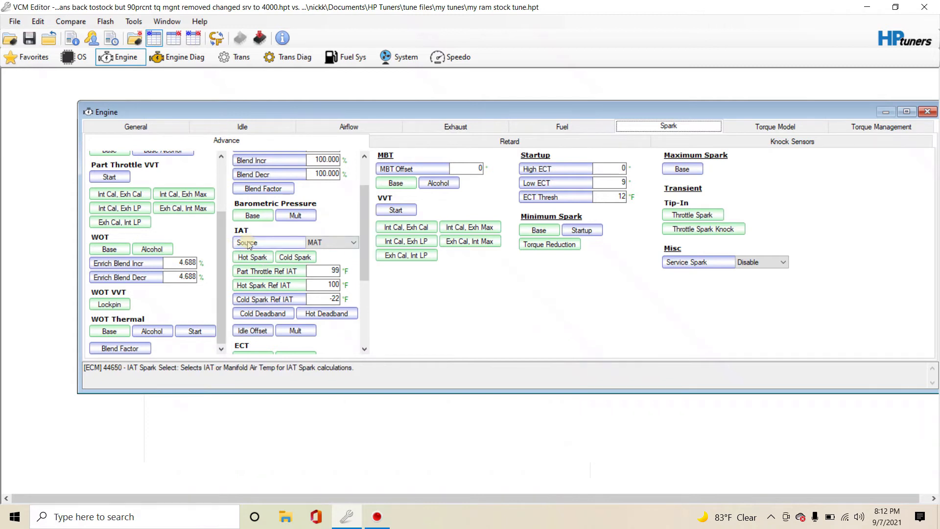
pyautogui.click(252, 218)
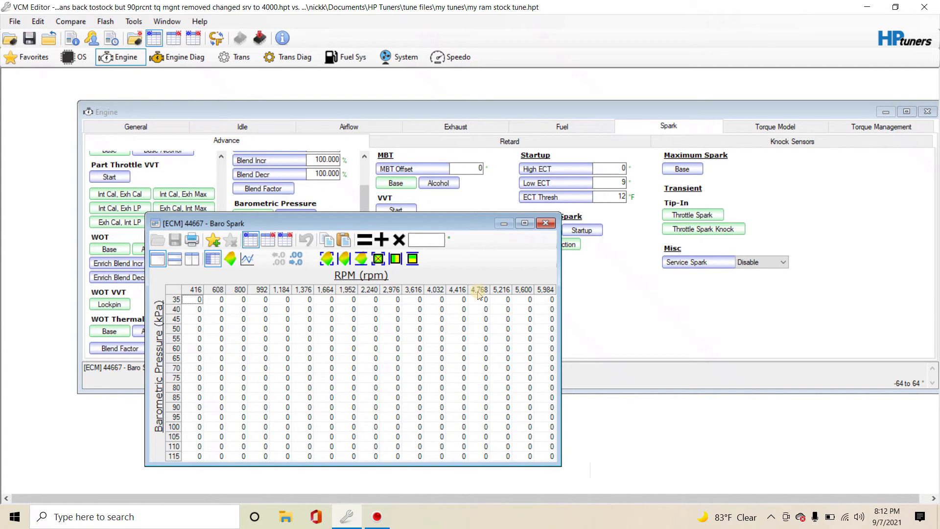
pyautogui.click(545, 224)
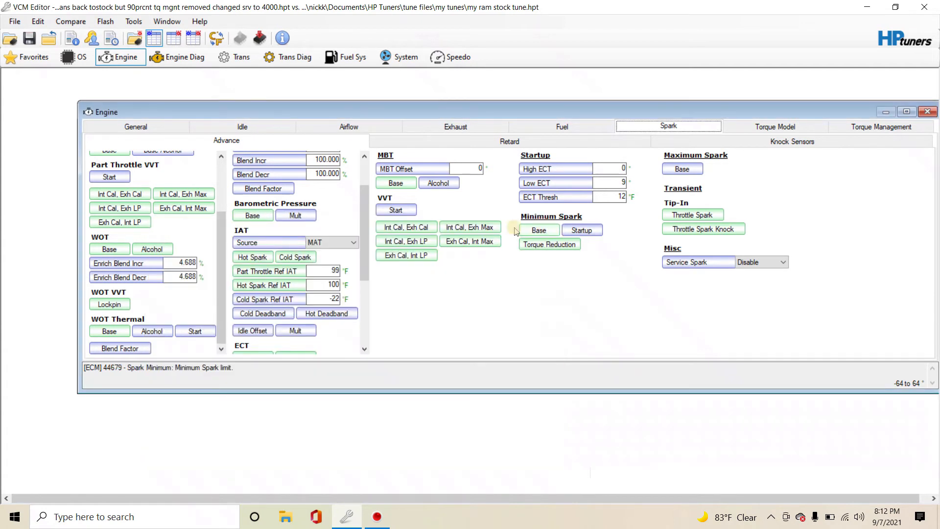
pyautogui.moveTo(364, 224); pyautogui.dragTo(366, 246)
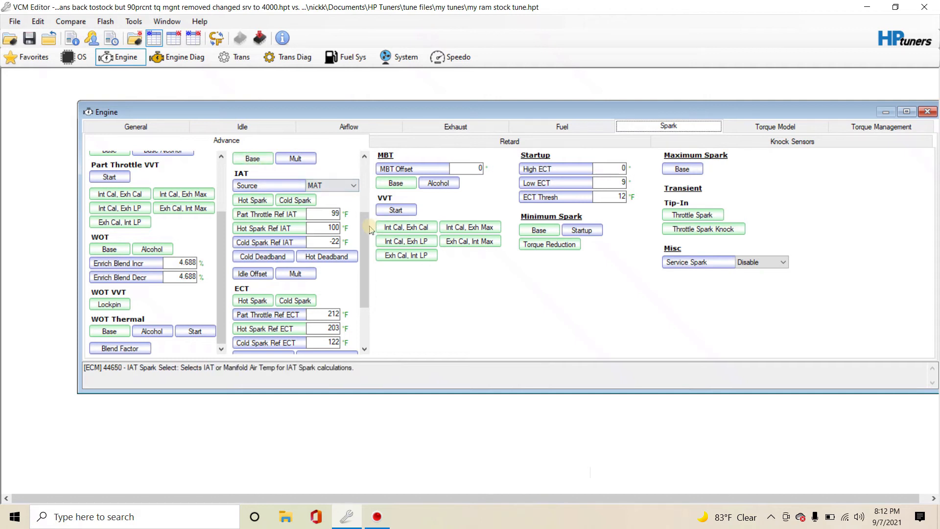
pyautogui.moveTo(371, 228); pyautogui.dragTo(371, 207)
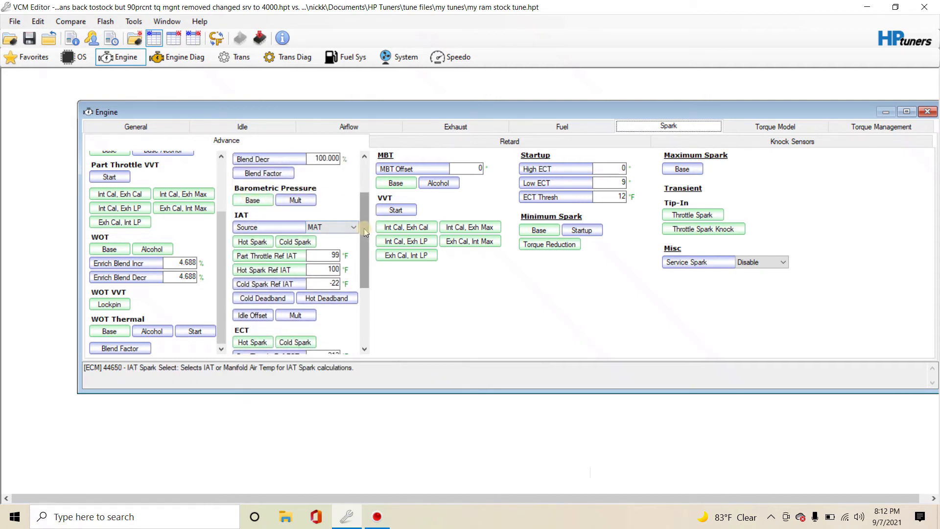
pyautogui.scroll(-1, 353, 230)
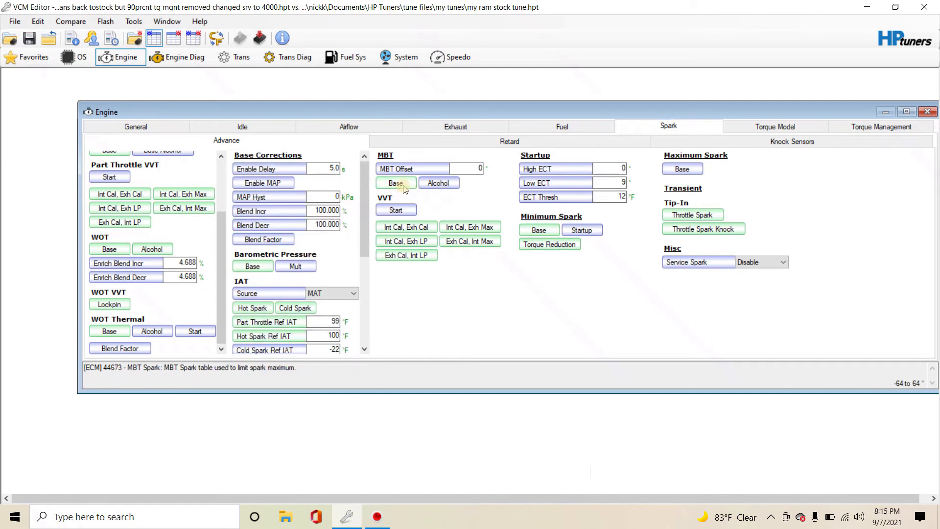
# Examine the base MBT Spark table, close it, and inspect the low-RPM, high-aircharge cells of the MBT Spark Startup table.
pyautogui.click(395, 183)
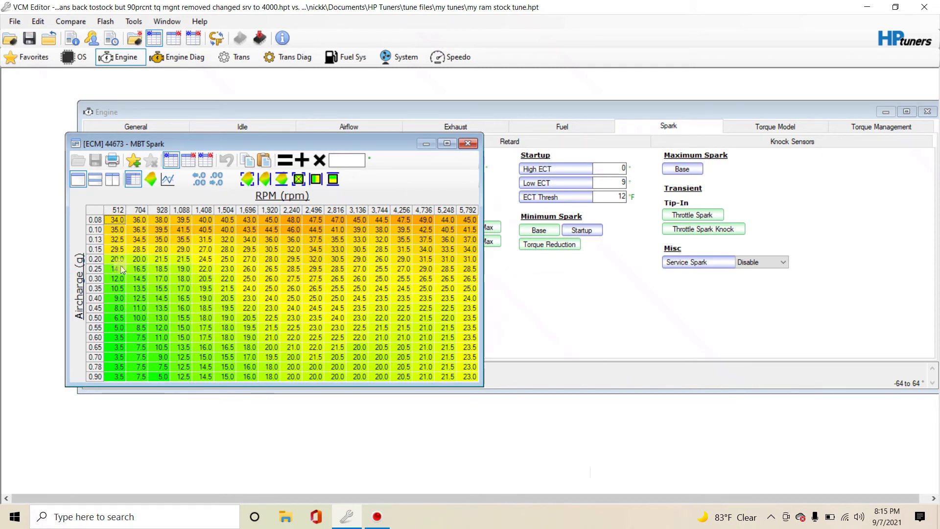
pyautogui.click(467, 147)
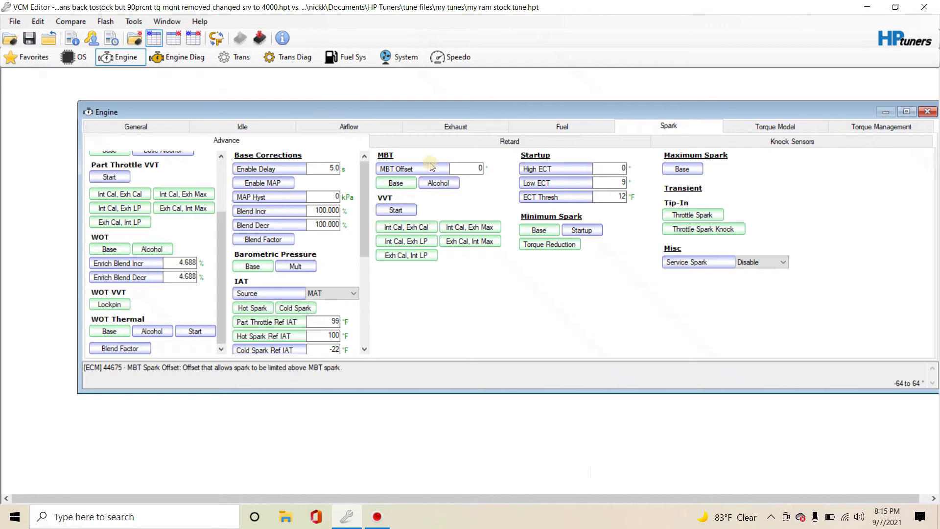
pyautogui.click(397, 210)
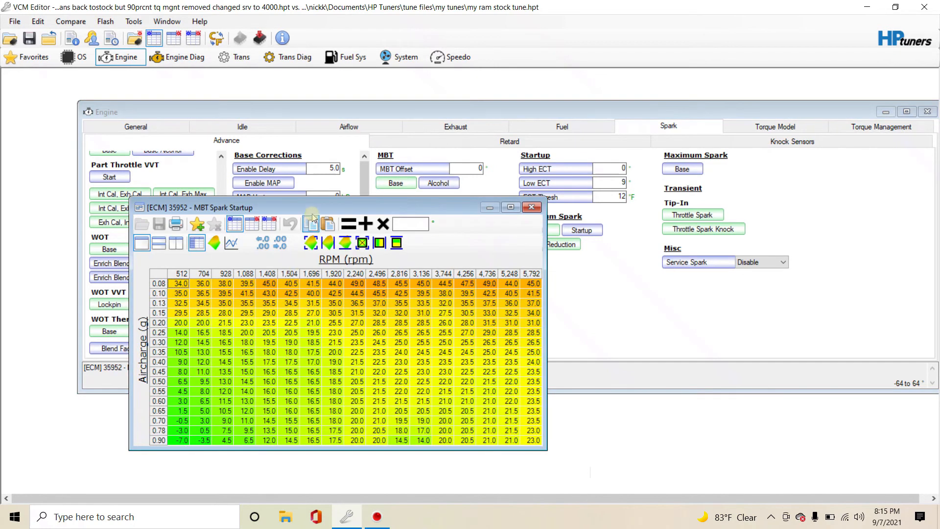
pyautogui.moveTo(316, 208); pyautogui.dragTo(284, 136)
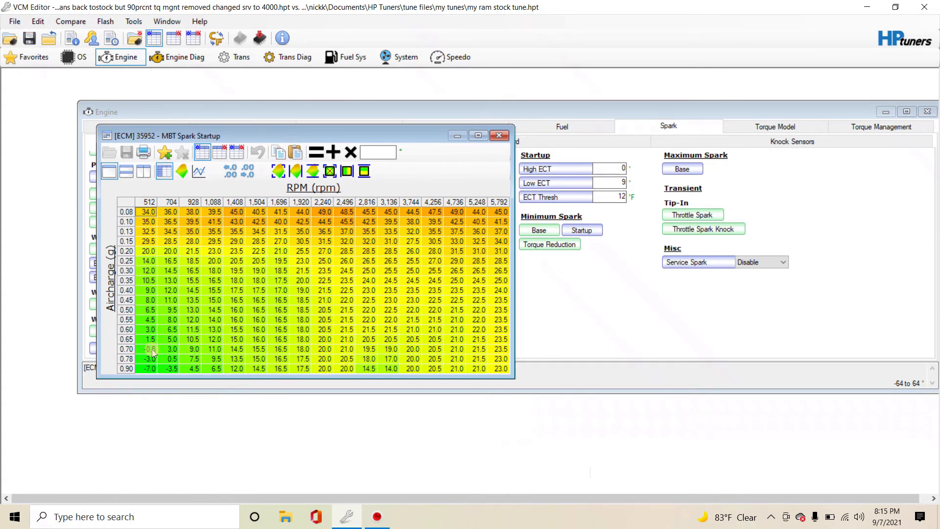
pyautogui.moveTo(151, 351); pyautogui.dragTo(178, 373)
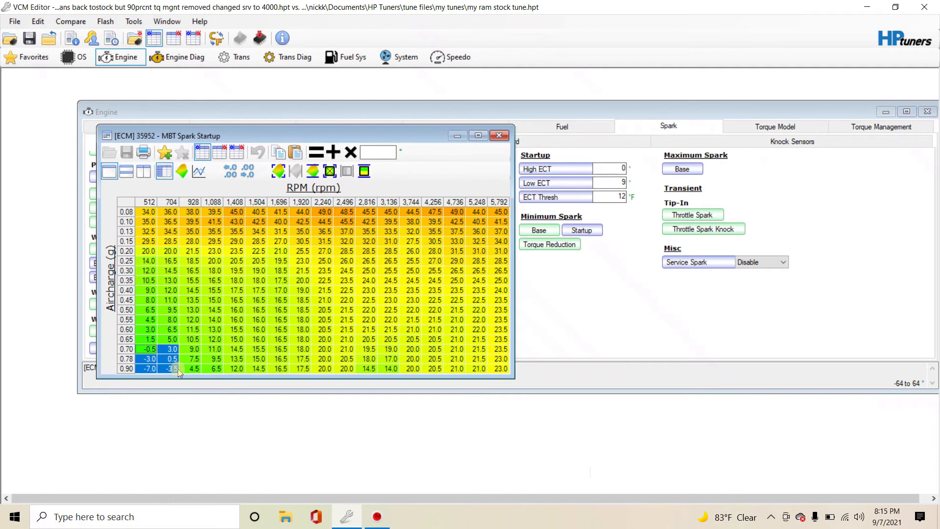
pyautogui.click(257, 290)
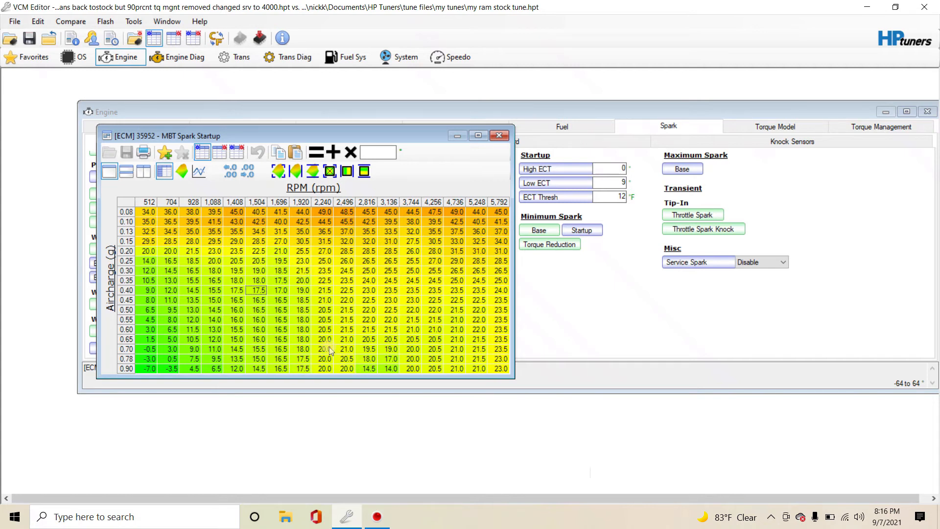
# Compare the base Part Throttle Spark table side by side with the MBT Spark Startup table, and close the Part Throttle Spark table.
pyautogui.moveTo(259, 137); pyautogui.dragTo(408, 175)
pyautogui.click(224, 213)
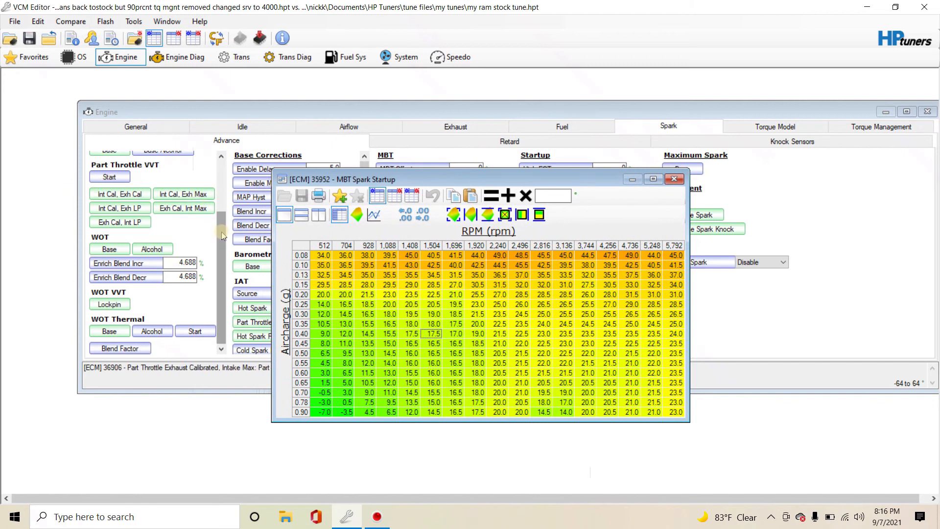
pyautogui.moveTo(223, 213); pyautogui.dragTo(224, 157)
pyautogui.click(109, 228)
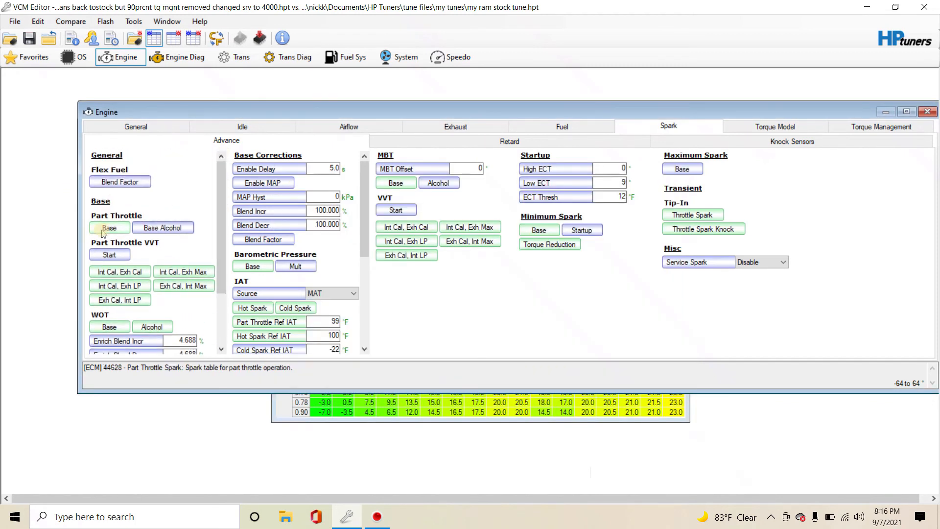
pyautogui.click(498, 403)
pyautogui.moveTo(656, 133); pyautogui.dragTo(752, 126)
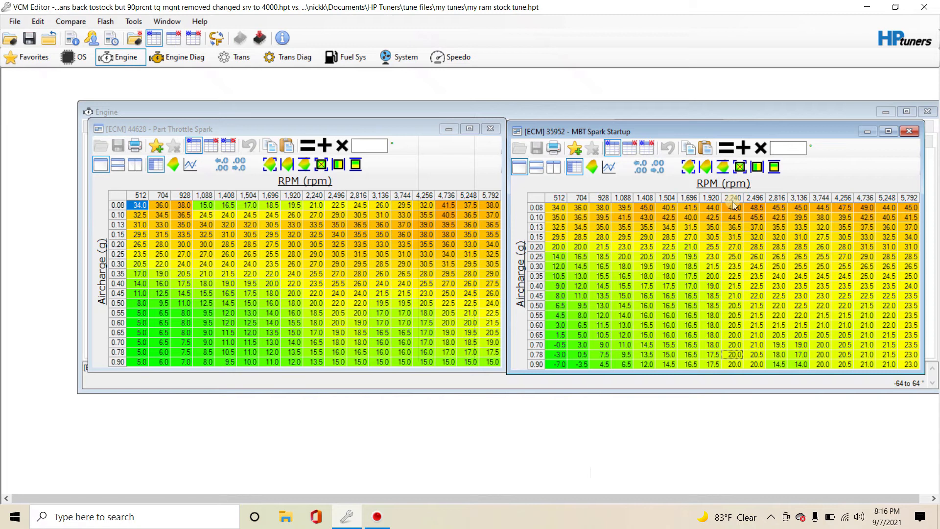
pyautogui.click(735, 365)
pyautogui.click(490, 128)
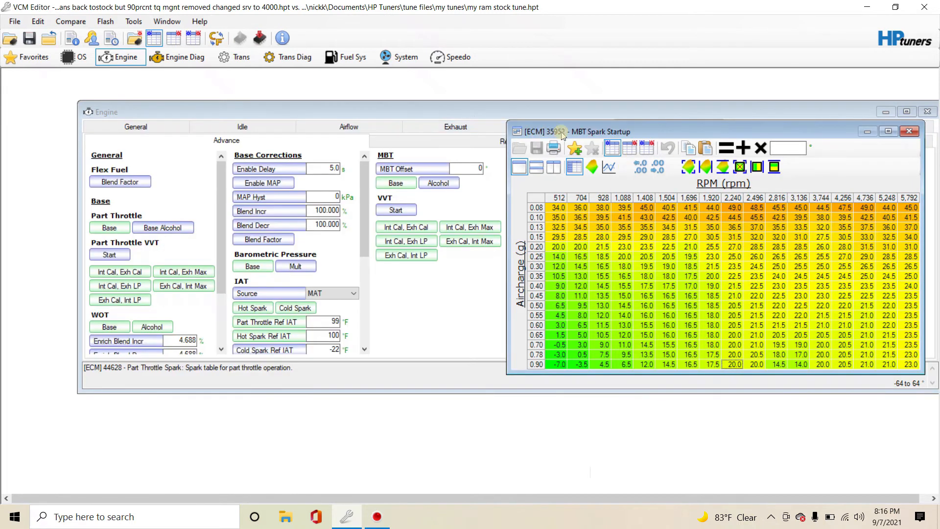
# Set the MBT Spark Startup cell at 2,240 rpm and 0.90 g aircharge to 10.
pyautogui.moveTo(566, 132); pyautogui.dragTo(358, 151)
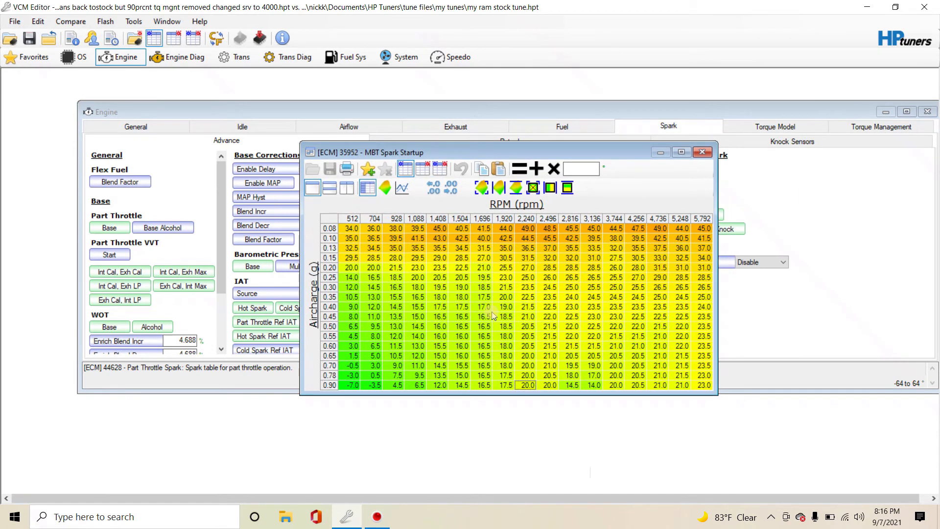
pyautogui.click(527, 386)
pyautogui.click(580, 170)
pyautogui.write('10')
pyautogui.click(519, 169)
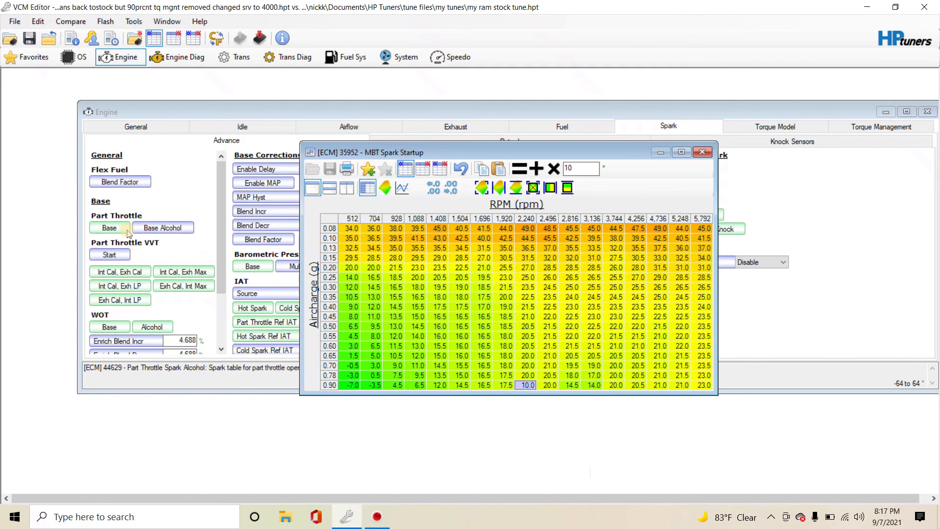
# Reopen the base Part Throttle Spark table and arrange the windows to compare it with the edited MBT Spark Startup table.
pyautogui.click(109, 228)
pyautogui.click(402, 396)
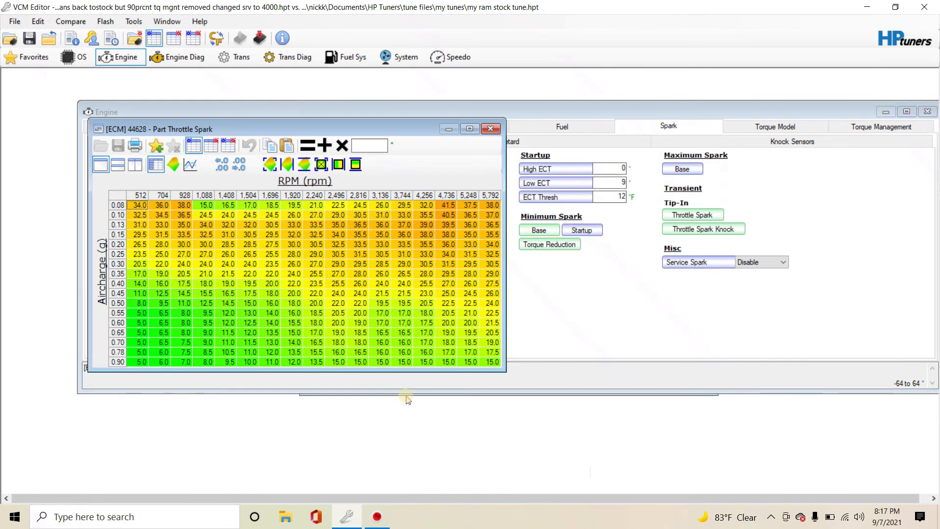
pyautogui.click(403, 391)
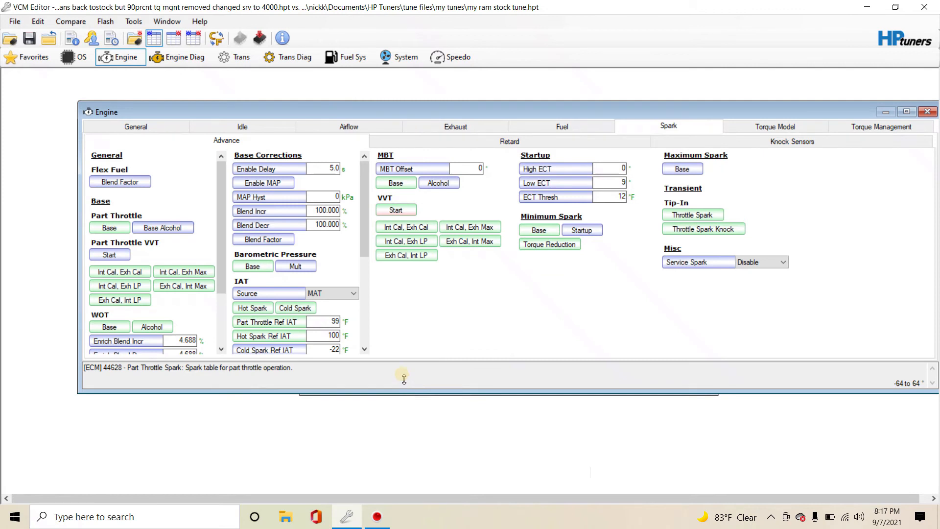
pyautogui.moveTo(406, 116); pyautogui.dragTo(402, 123)
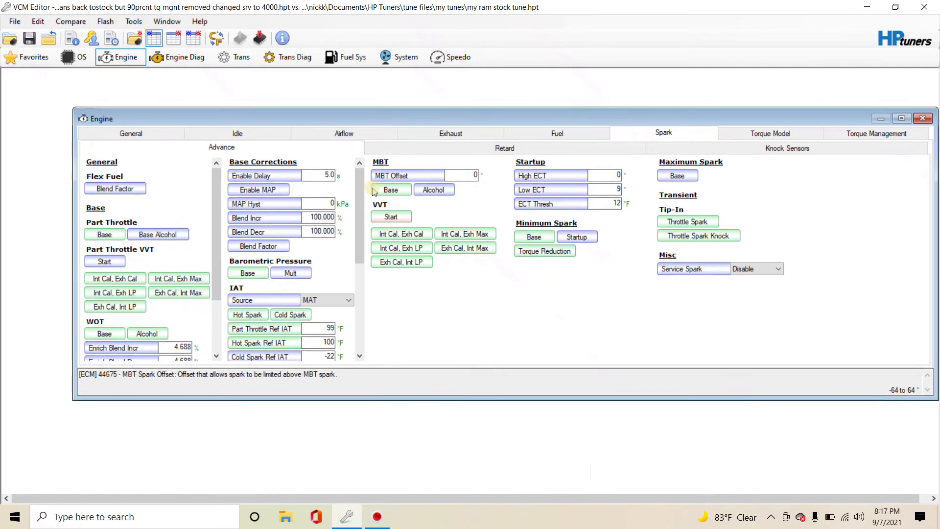
pyautogui.moveTo(375, 192); pyautogui.dragTo(341, 298)
pyautogui.click(365, 130)
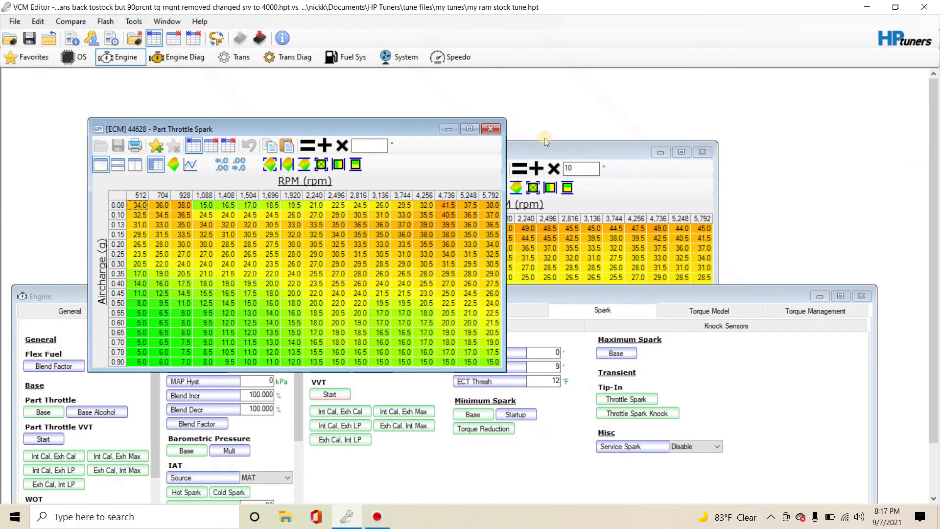
pyautogui.moveTo(552, 151); pyautogui.dragTo(757, 129)
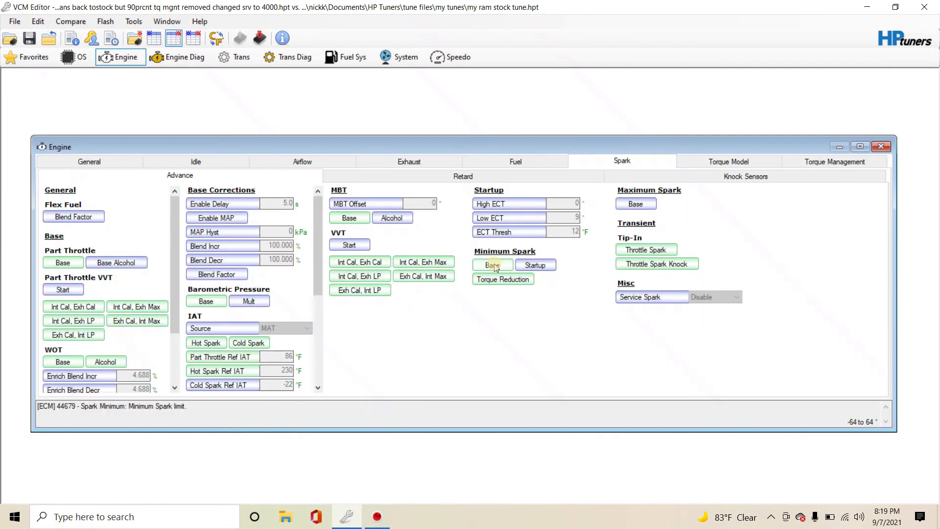
# Examine the comparison tune's base Spark Minimum table and its base Part Throttle Spark table, closing each one.
pyautogui.click(492, 263)
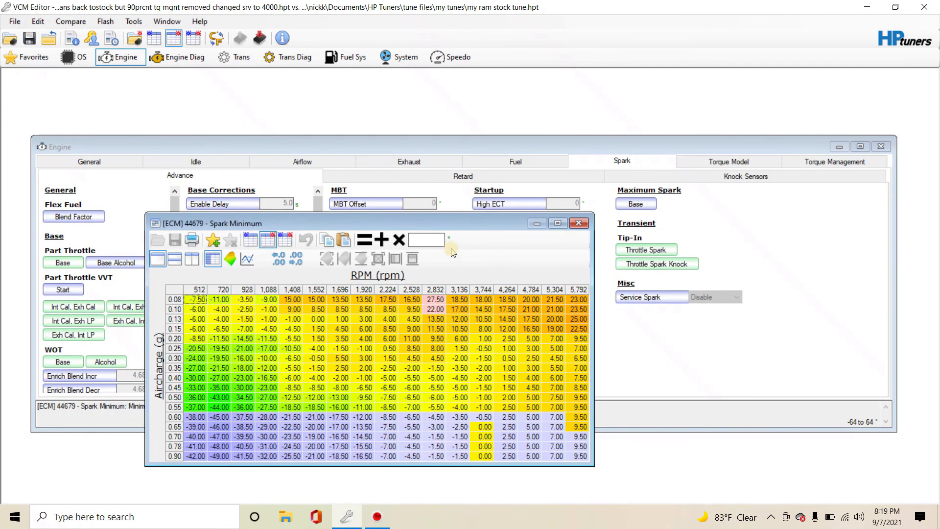
pyautogui.moveTo(440, 223); pyautogui.dragTo(403, 118)
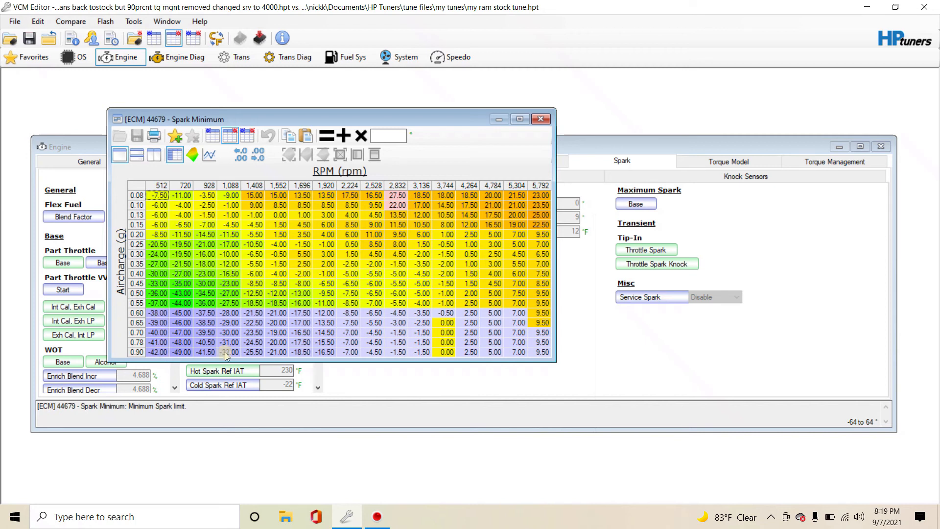
pyautogui.click(492, 352)
pyautogui.click(540, 119)
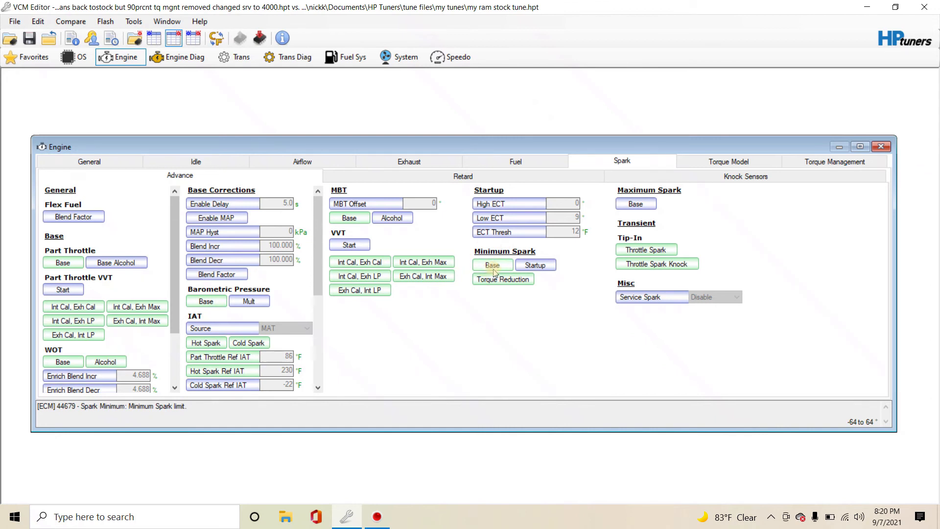
pyautogui.click(63, 262)
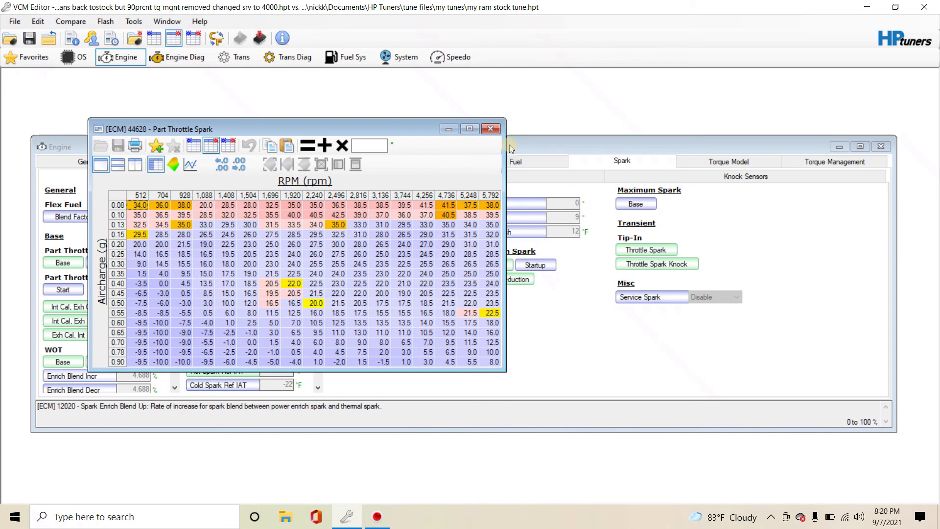
pyautogui.click(491, 127)
# Set the Spark Minimum cell at 512 rpm and 0.90 g aircharge to 0, undo the change and close the table.
pyautogui.click(497, 269)
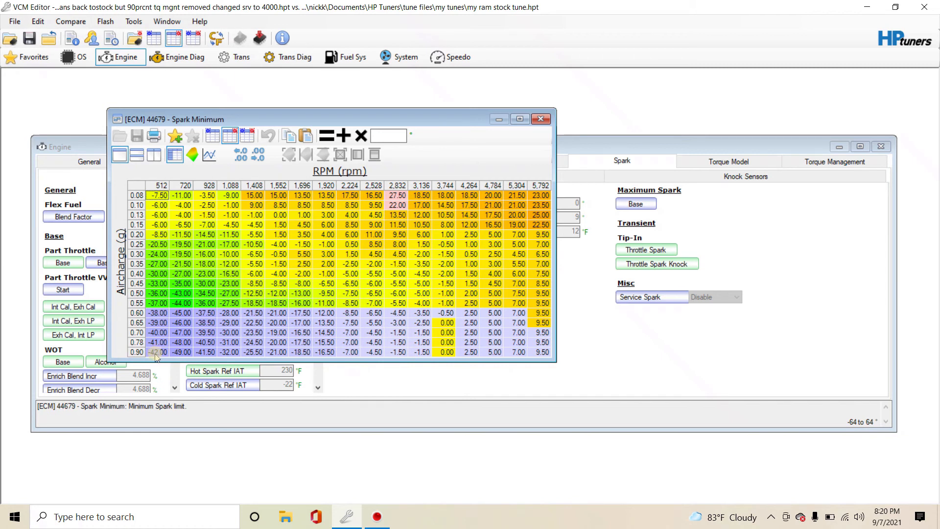
pyautogui.click(156, 353)
pyautogui.click(389, 130)
pyautogui.write('0')
pyautogui.click(327, 136)
pyautogui.click(231, 263)
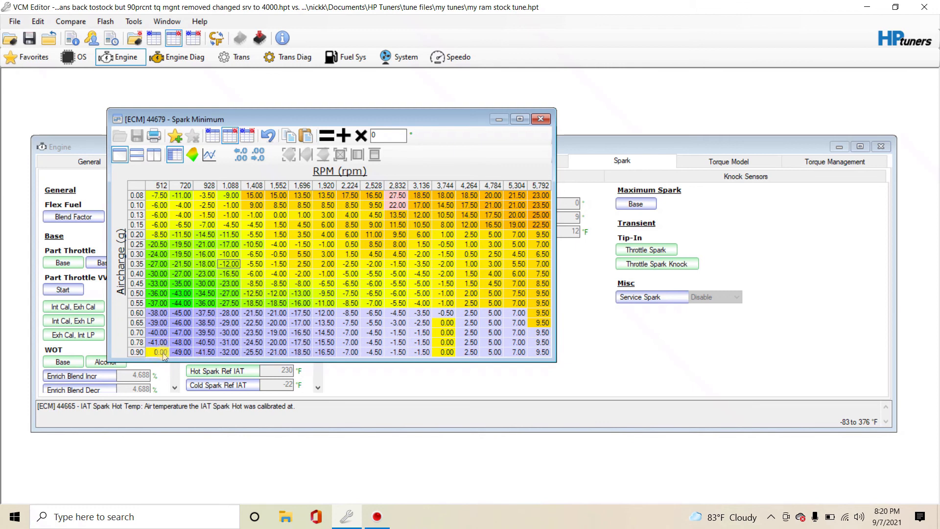
pyautogui.click(267, 137)
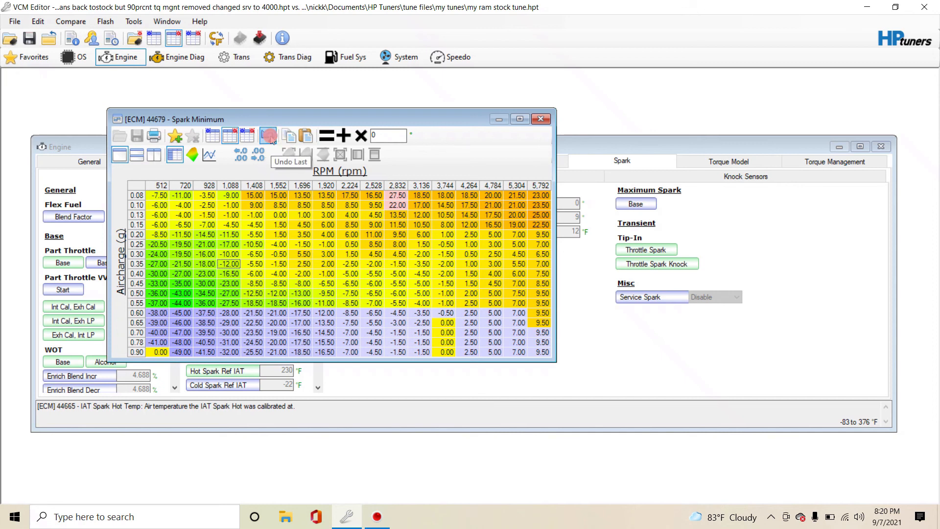
pyautogui.click(541, 119)
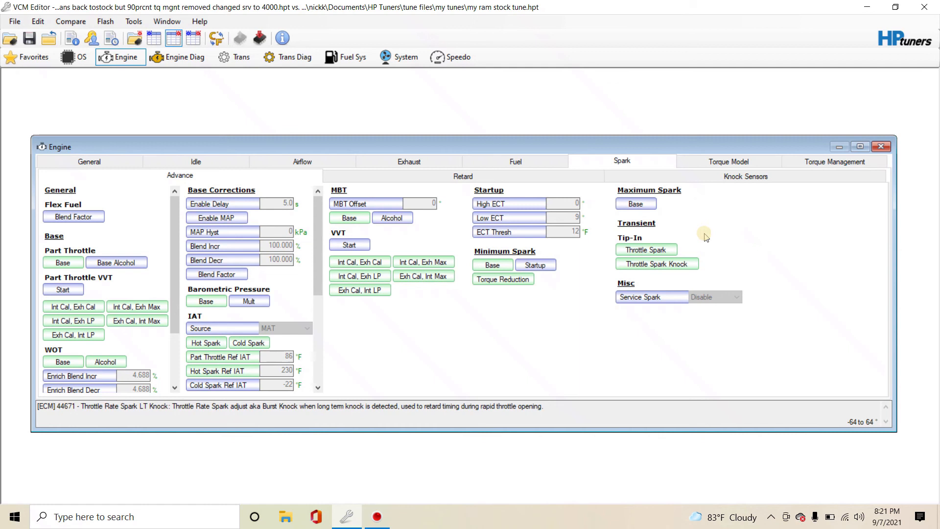
# Examine the tip-in Throttle Rate Spark table in the comparison tune, and switch it to the modified tune's values.
pyautogui.click(663, 252)
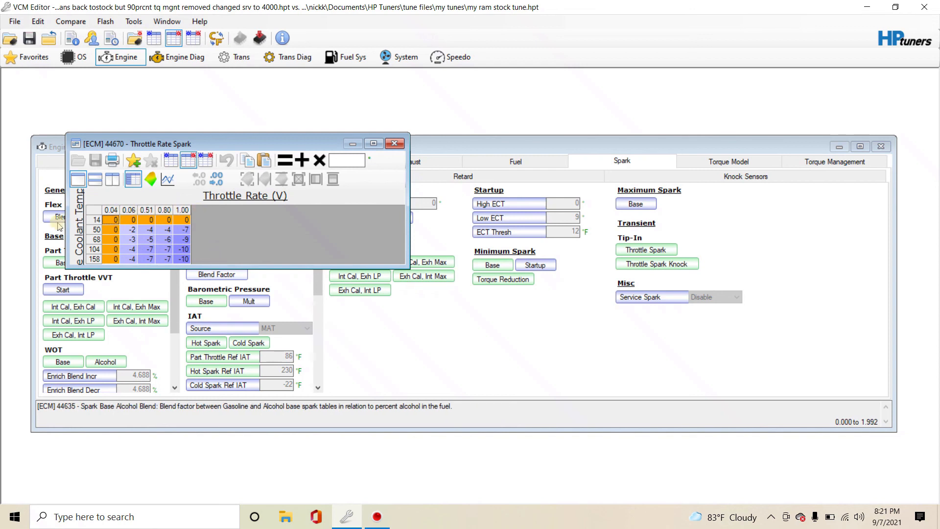
pyautogui.moveTo(114, 267); pyautogui.dragTo(109, 335)
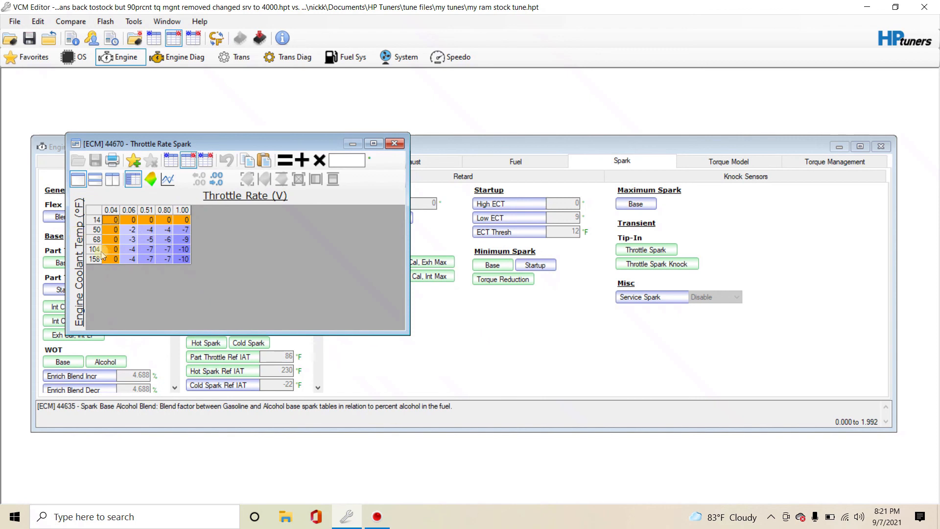
pyautogui.click(171, 163)
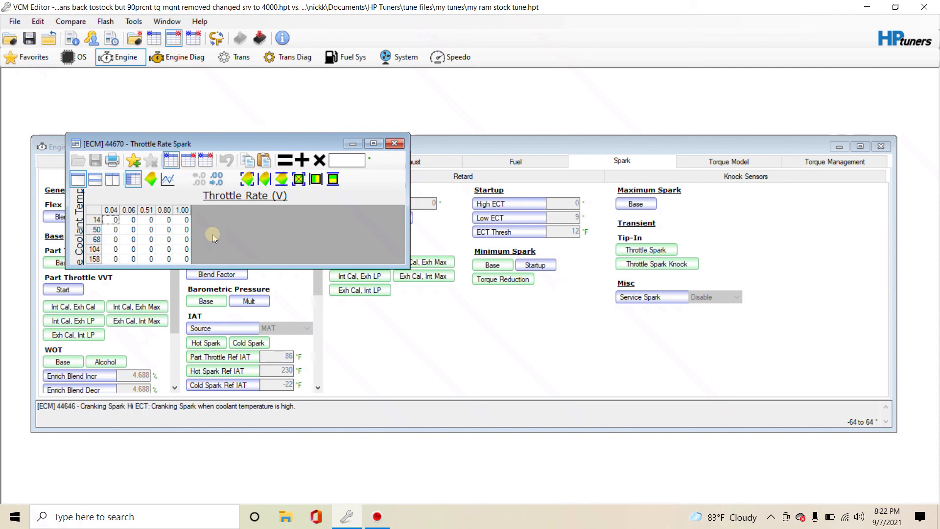
# Close the Throttle Rate Spark table, then examine the tip-in Throttle Spark Knock table in the comparison tune and with the modified tune's values.
pyautogui.click(394, 143)
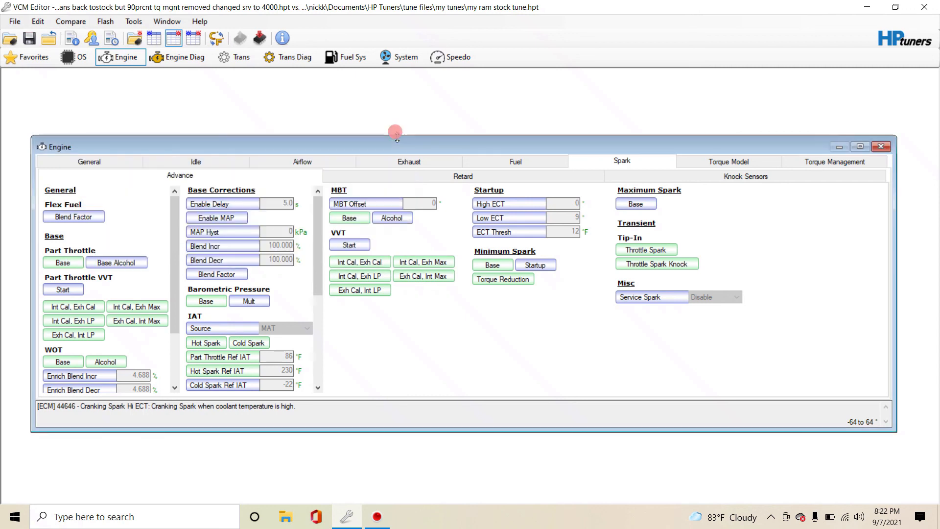
pyautogui.click(645, 264)
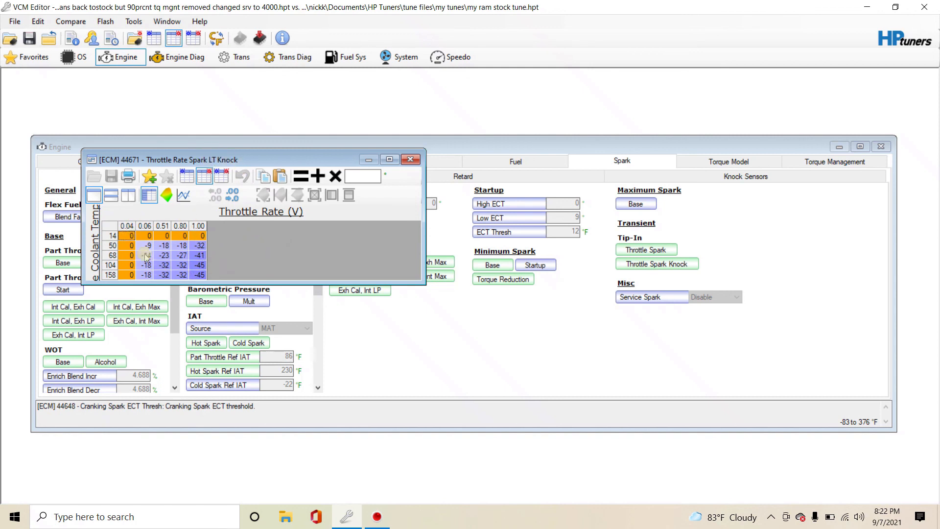
pyautogui.click(205, 265)
pyautogui.click(187, 176)
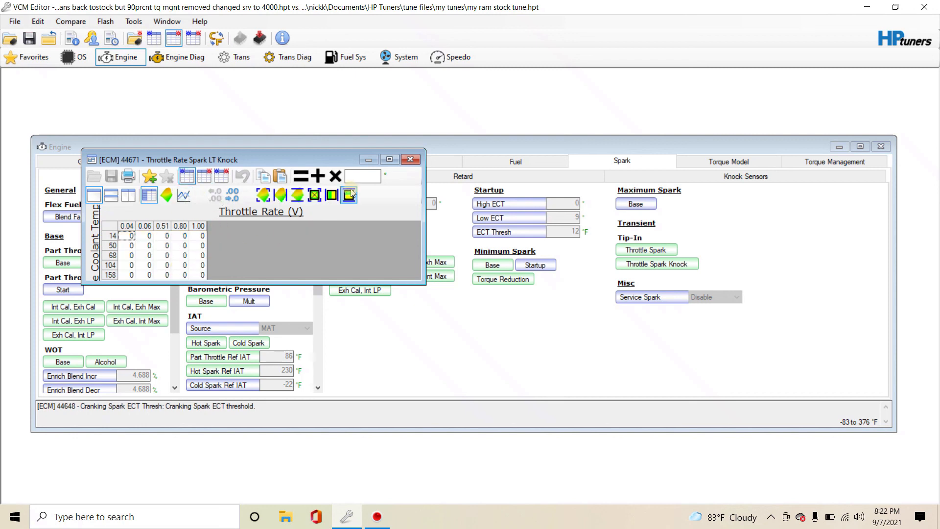
pyautogui.click(410, 159)
pyautogui.click(511, 340)
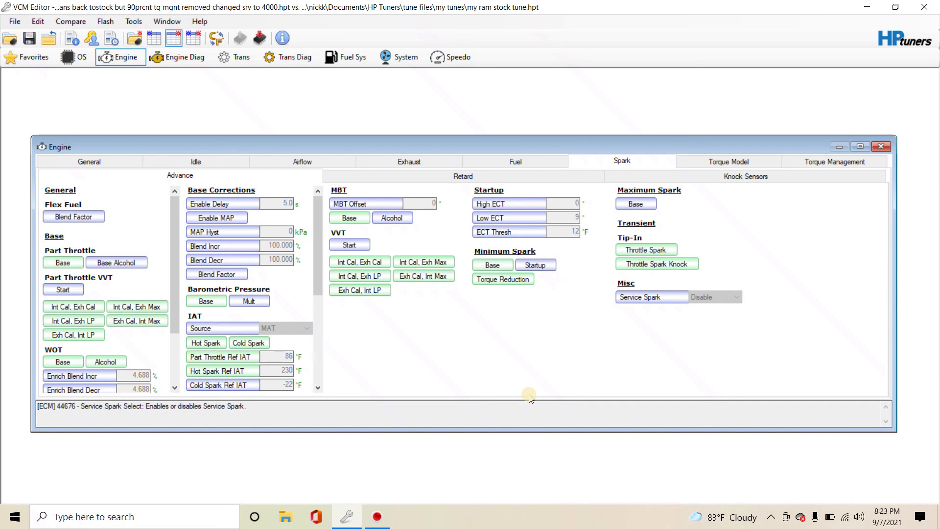
# Reopen the tip-in Throttle Rate Spark table, show the modified tune's values and close it.
pyautogui.click(660, 250)
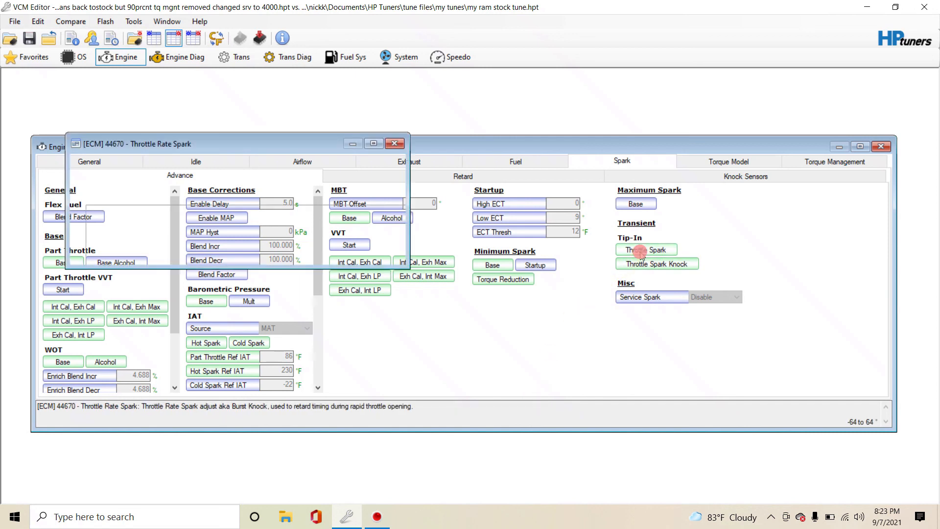
pyautogui.click(170, 160)
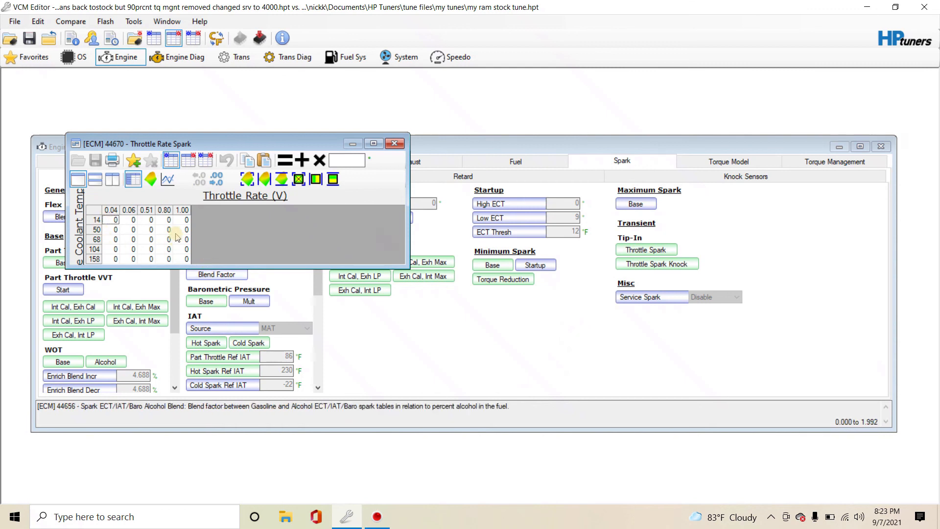
pyautogui.click(395, 143)
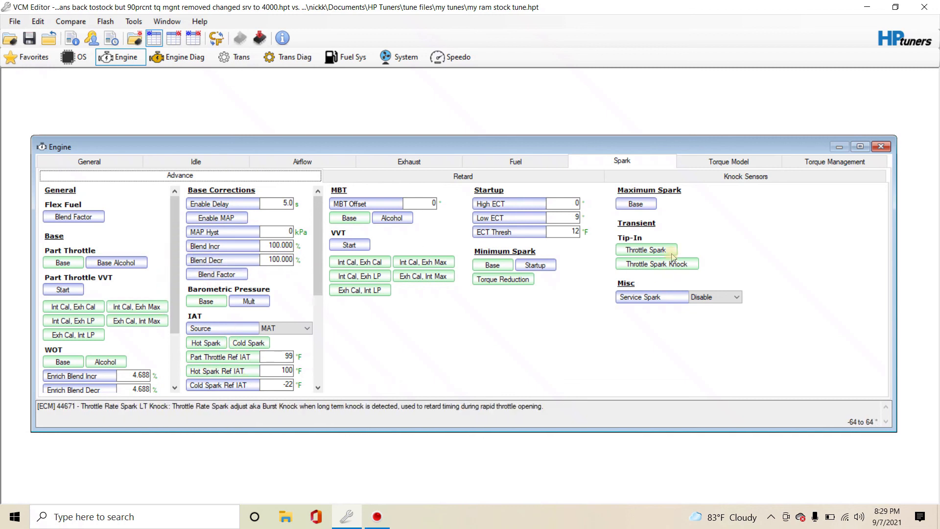
# Examine the modified tune's base Part Throttle Spark table and close it.
pyautogui.click(74, 263)
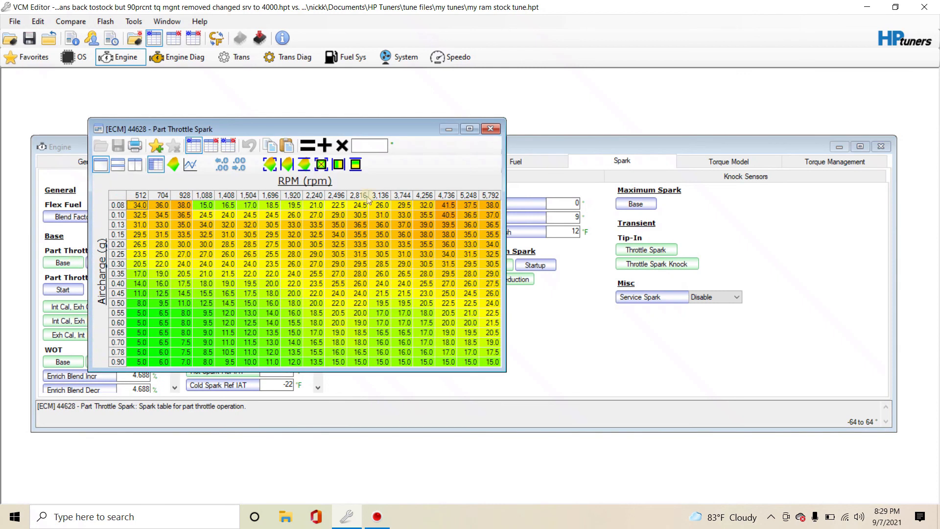
pyautogui.click(491, 127)
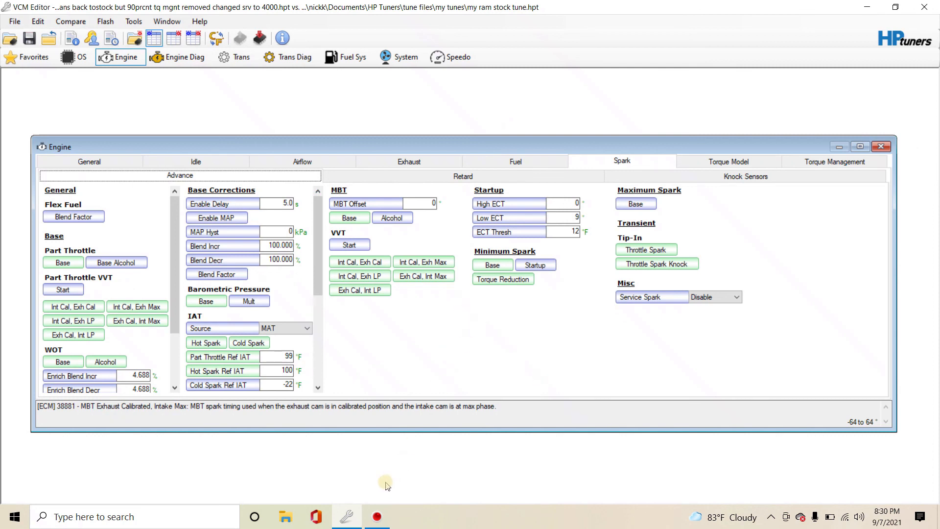
pyautogui.click(381, 517)
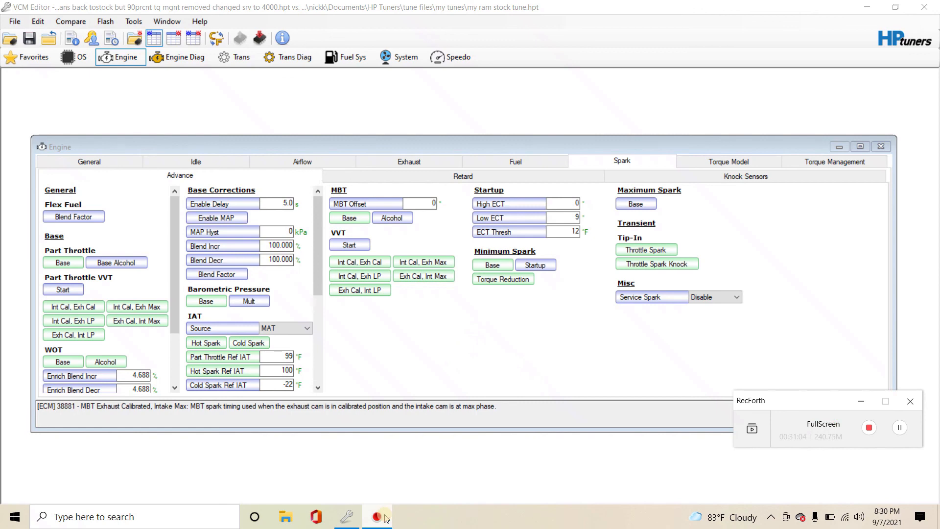